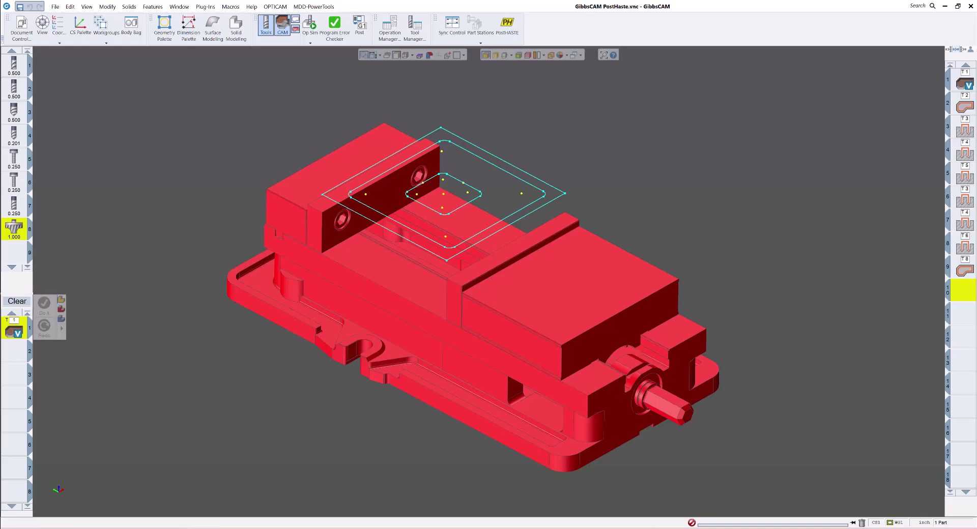
# Show Local Disk (C:) in File Explorer and bring up the Folder Options dialog.
pyautogui.hotkey('alt', 'Tab')
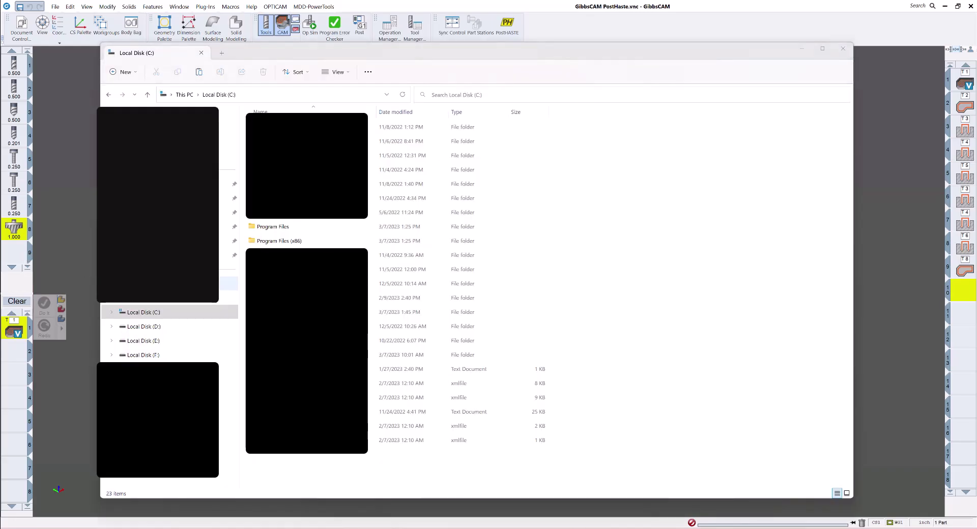
pyautogui.click(155, 320)
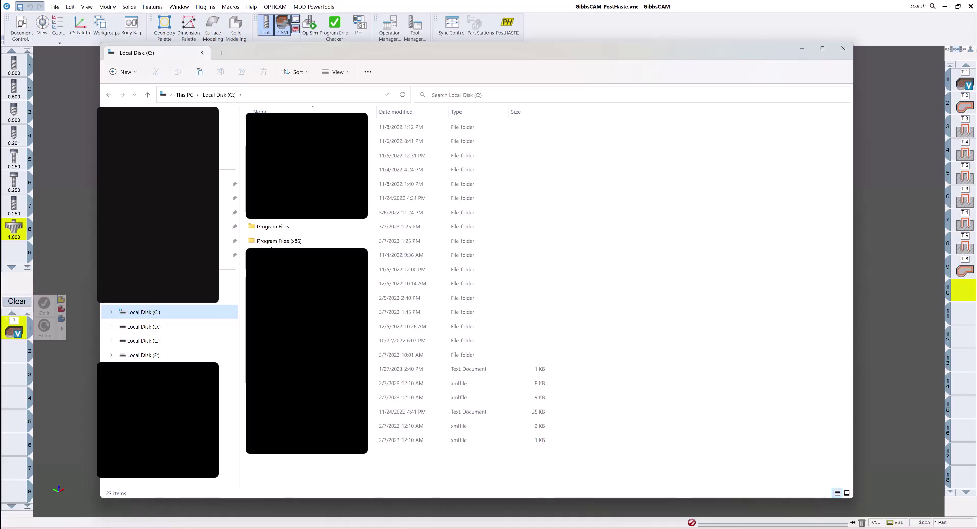
pyautogui.click(338, 73)
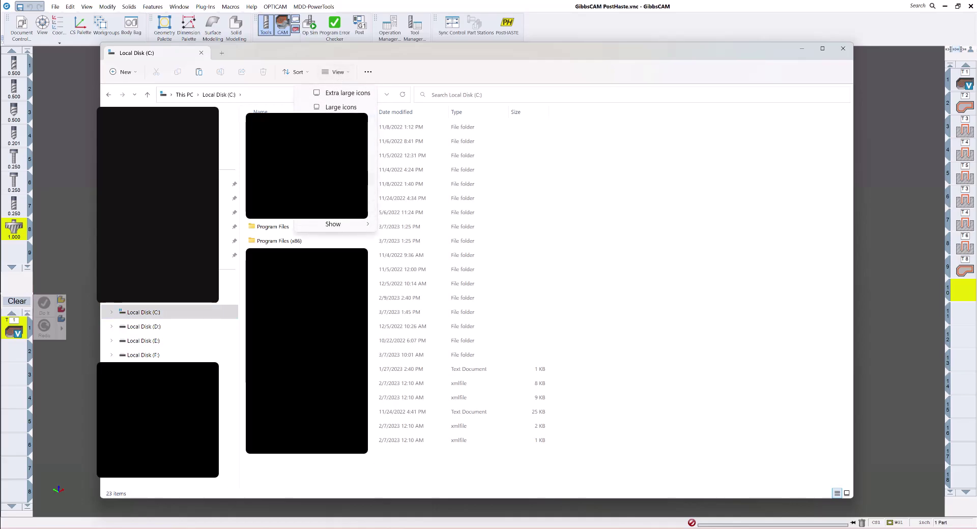
pyautogui.click(411, 60)
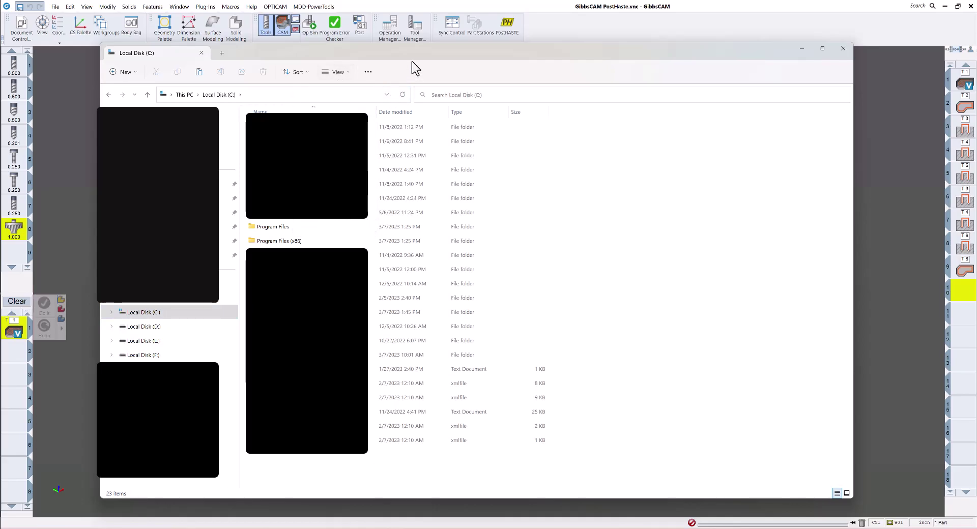
pyautogui.click(368, 73)
pyautogui.click(333, 218)
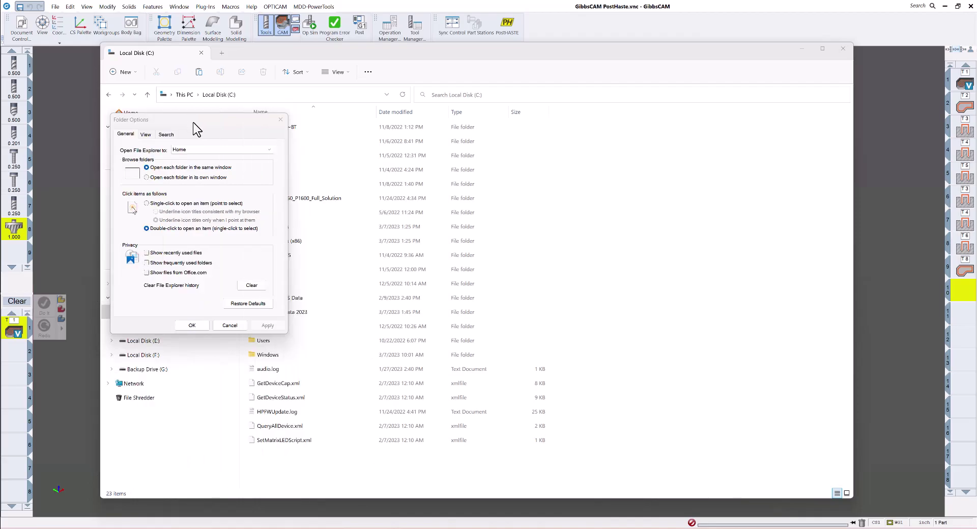
# Turn on 'Show hidden files, folders, and drives' on the View tab and apply it.
pyautogui.click(146, 135)
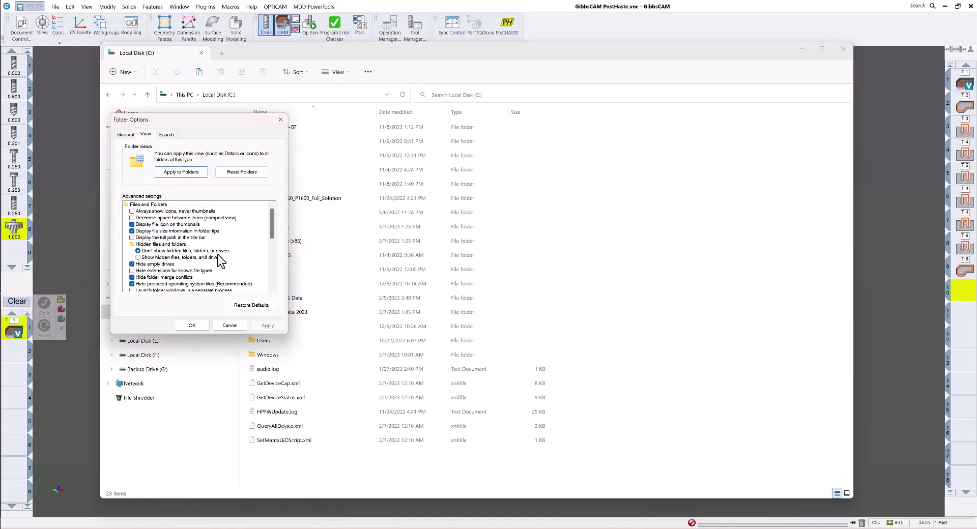
pyautogui.click(141, 258)
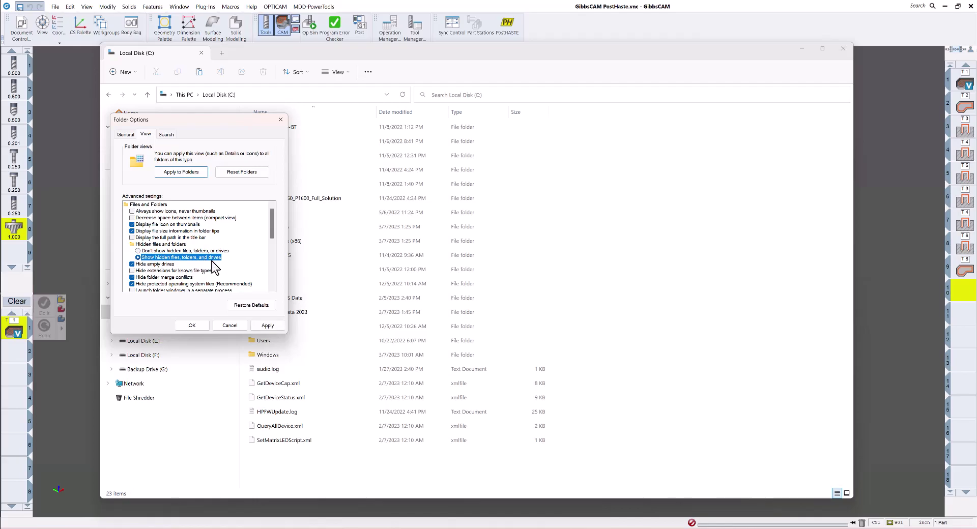
pyautogui.click(266, 325)
pyautogui.click(192, 325)
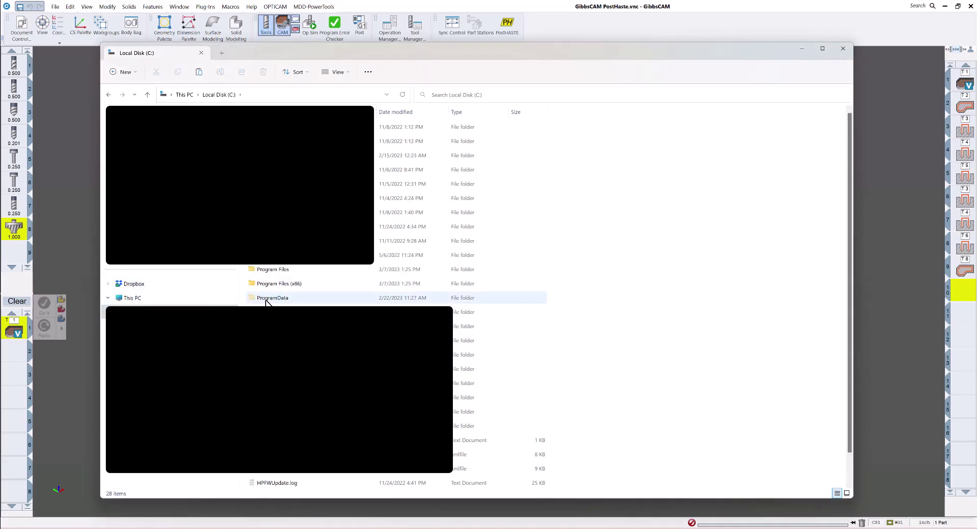
# Drill down through ProgramData > CAMBRIO > GibbsCAM > 23.0.40 > PostHASTE.
pyautogui.doubleClick(266, 300)
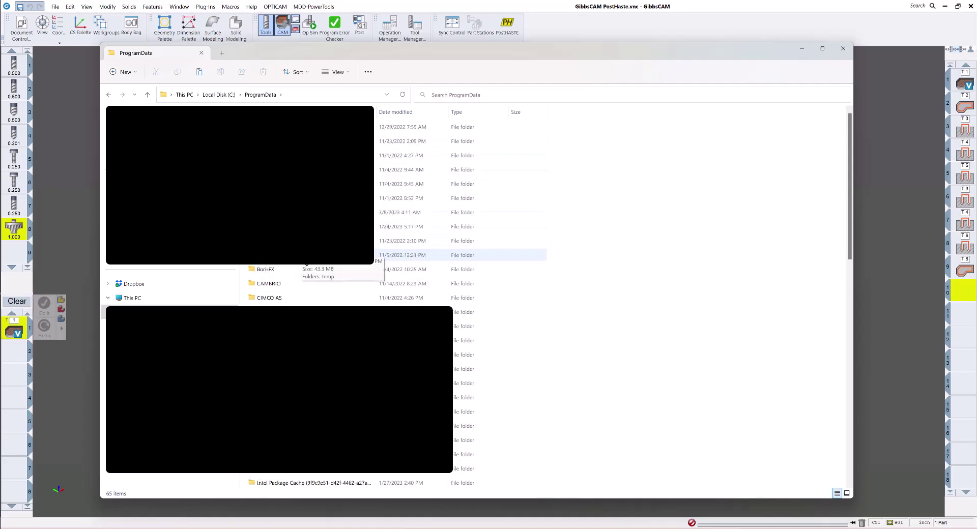
pyautogui.doubleClick(268, 286)
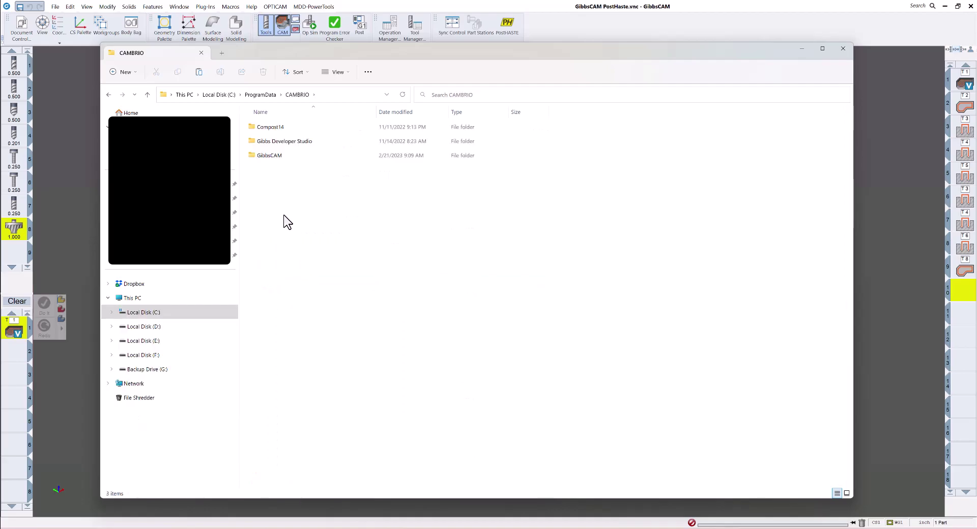
pyautogui.doubleClick(274, 156)
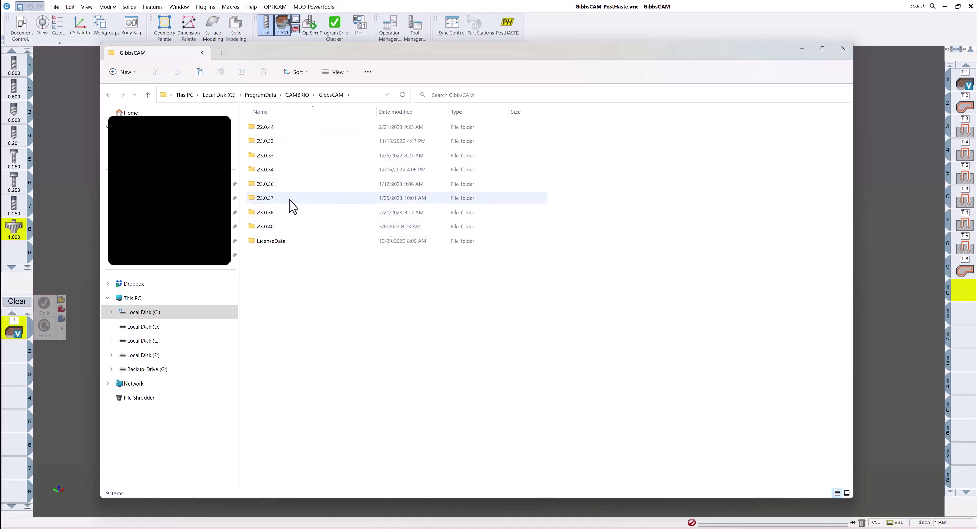
pyautogui.doubleClick(265, 228)
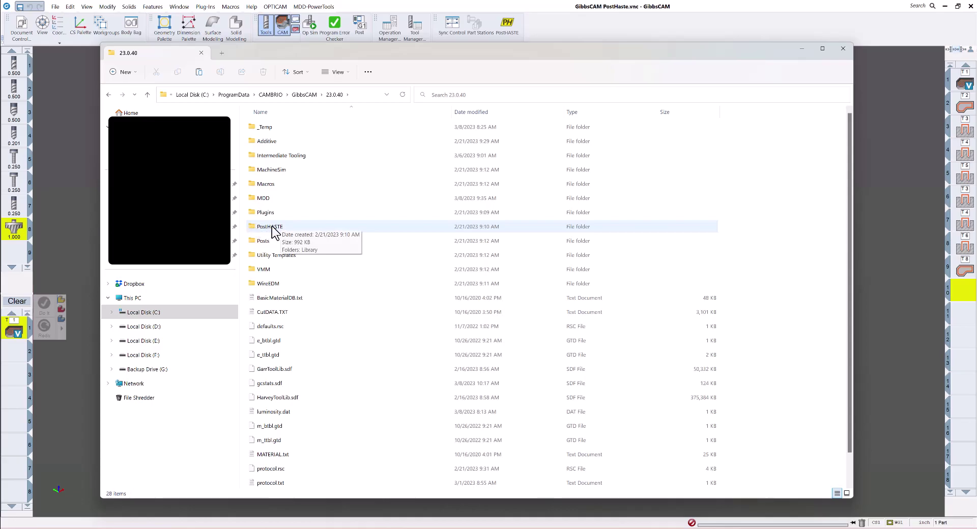
pyautogui.doubleClick(272, 227)
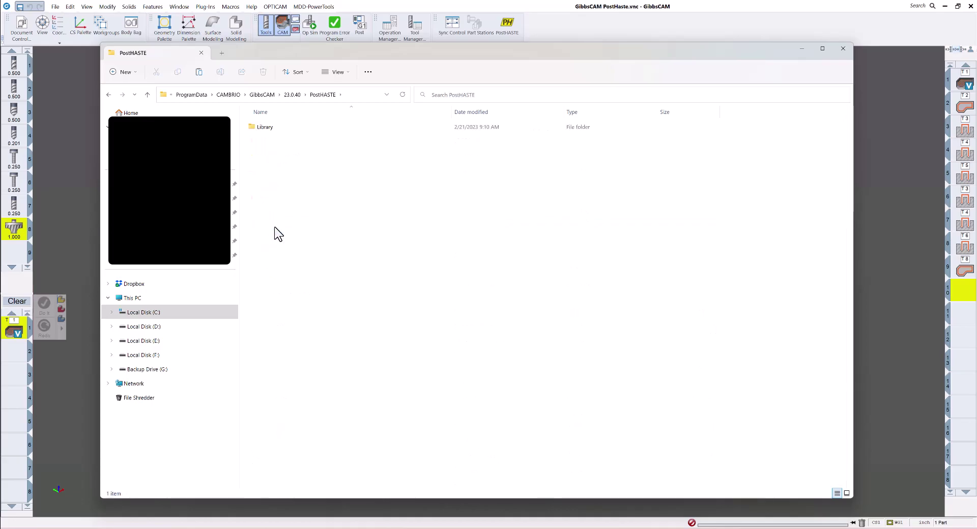
# Enter the Library folder and scroll through its 229 .pM3 post template files.
pyautogui.doubleClick(262, 128)
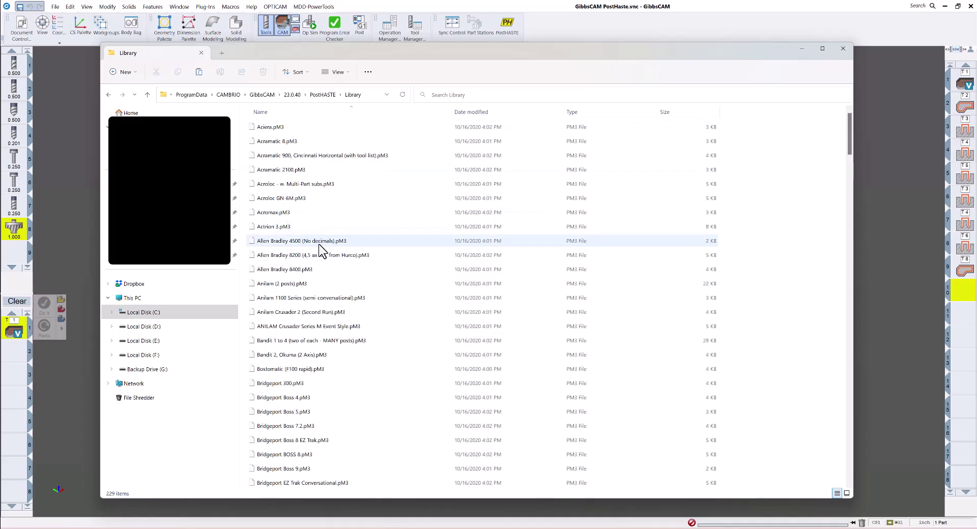
pyautogui.scroll(-1, 302, 200)
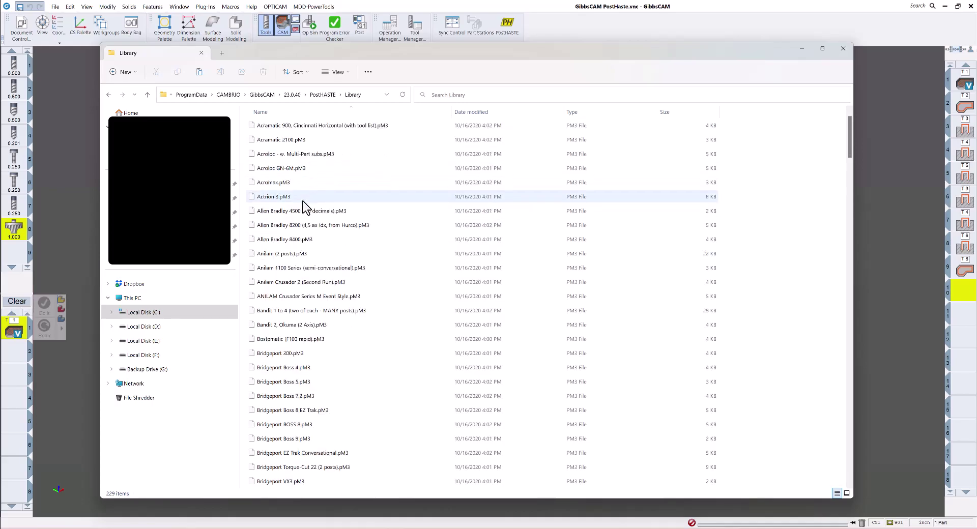
pyautogui.scroll(-2, 303, 201)
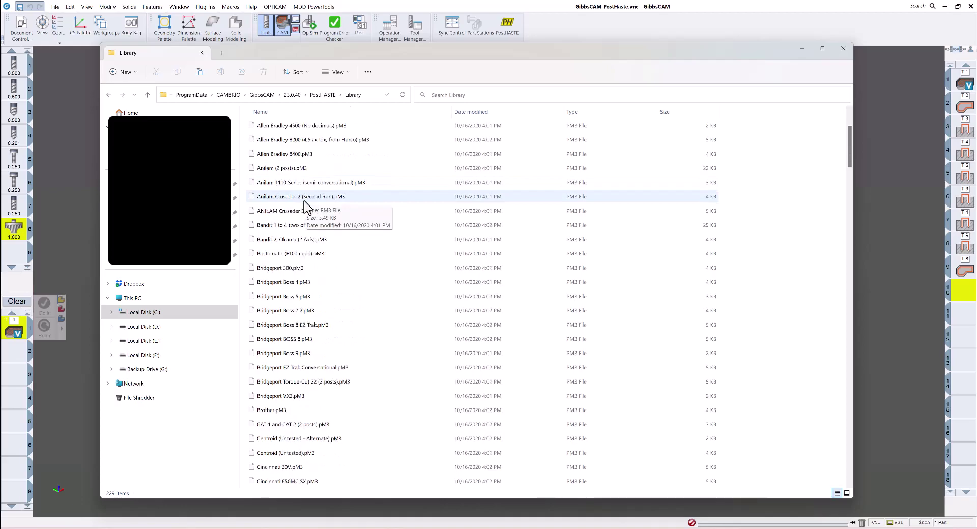
pyautogui.scroll(-2, 295, 232)
pyautogui.scroll(-3, 294, 235)
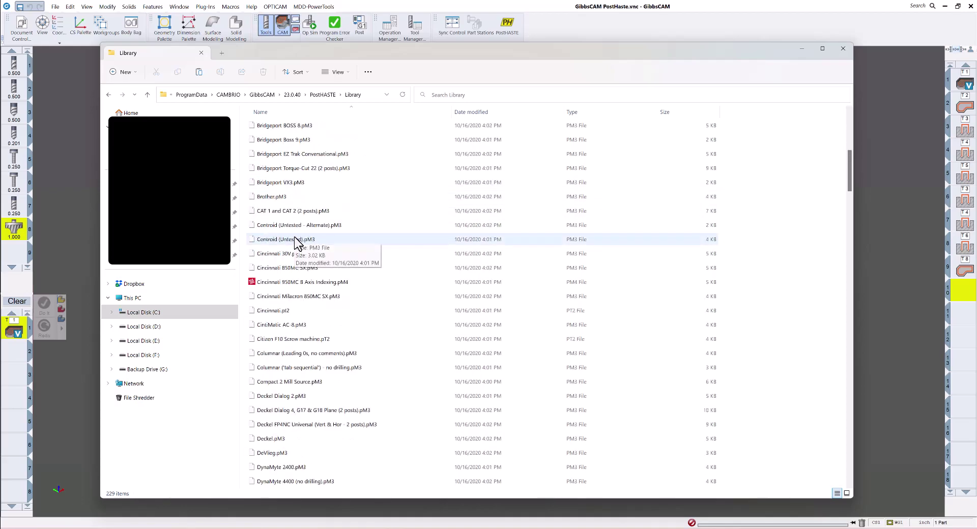
pyautogui.scroll(-1, 295, 235)
pyautogui.scroll(-1, 289, 221)
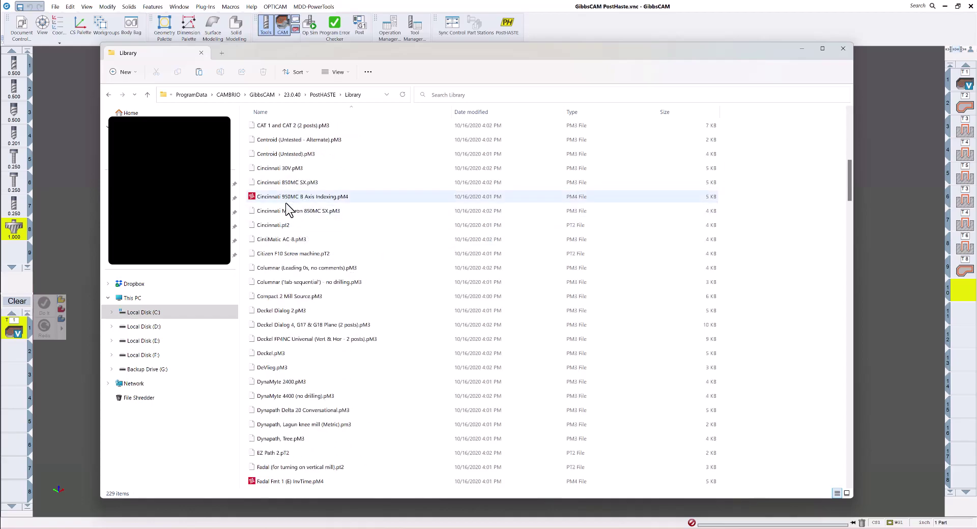
pyautogui.scroll(-4, 289, 212)
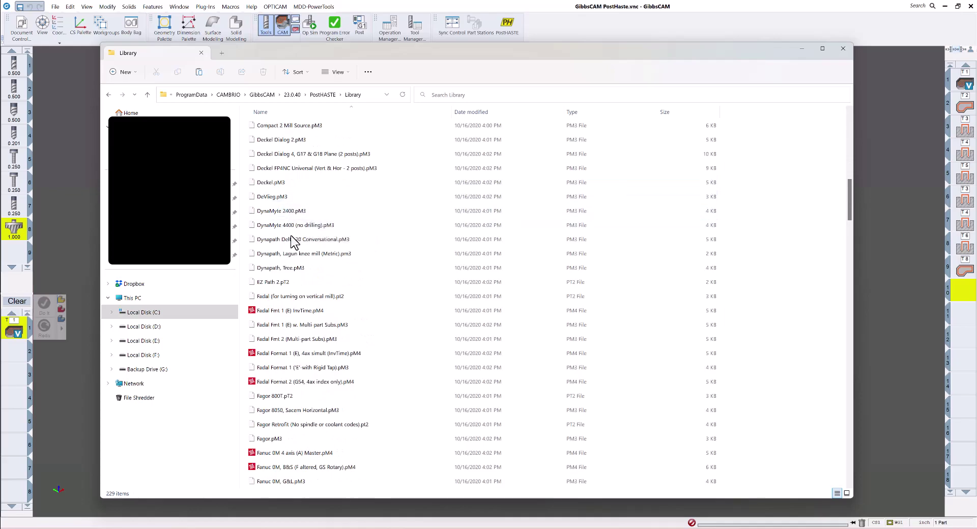
pyautogui.scroll(-2, 286, 259)
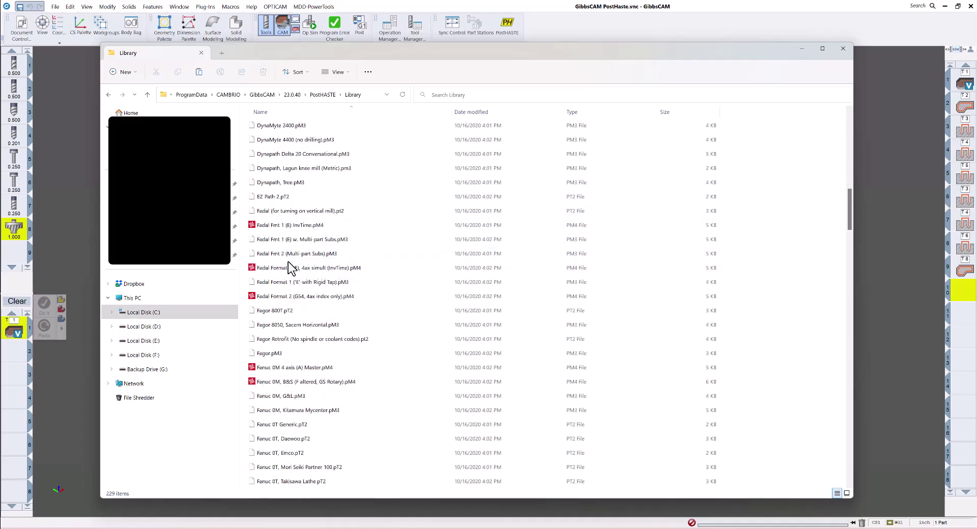
pyautogui.scroll(-3, 289, 264)
pyautogui.scroll(-3, 292, 271)
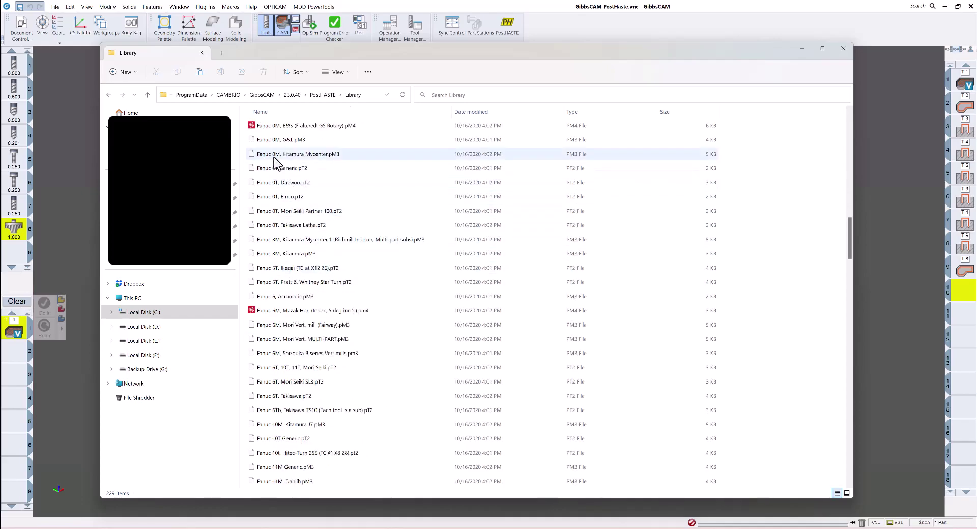
pyautogui.scroll(-6, 291, 274)
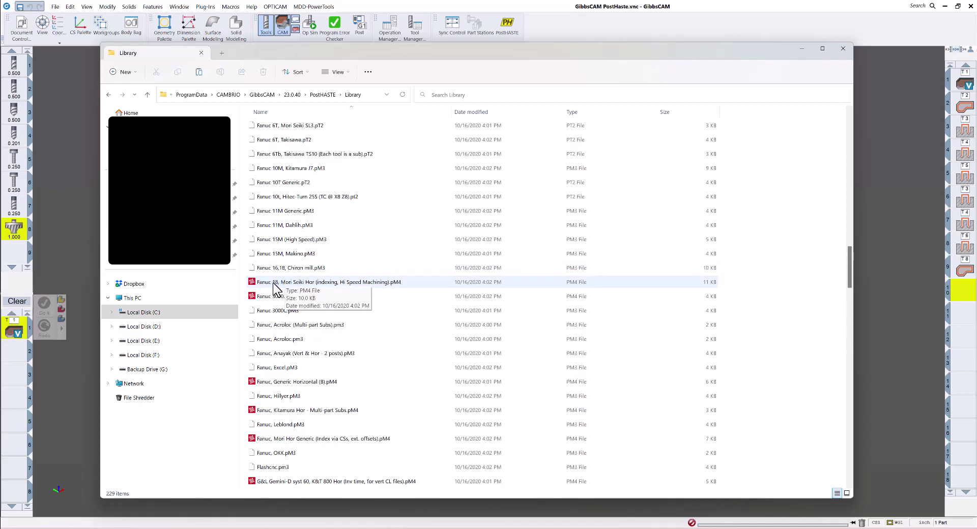
pyautogui.scroll(-2, 273, 283)
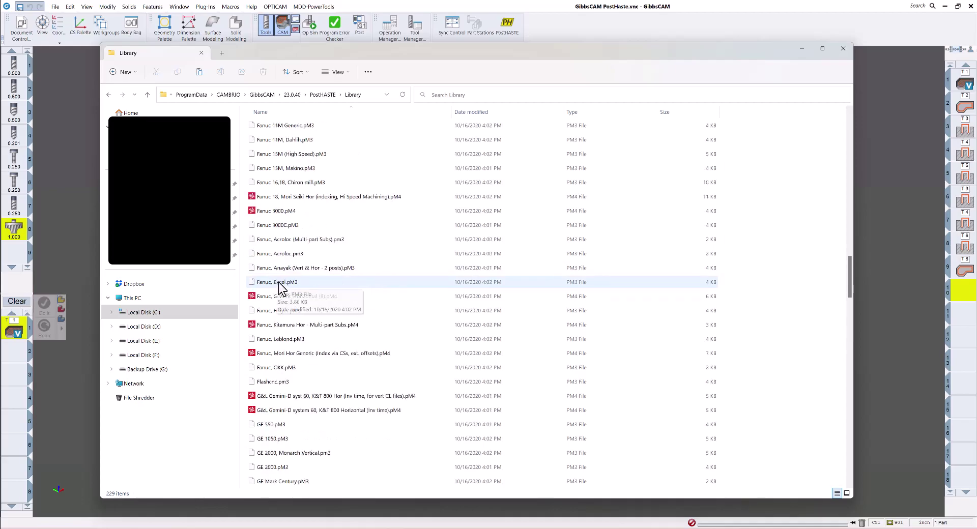
pyautogui.scroll(-2, 292, 255)
pyautogui.scroll(-3, 292, 255)
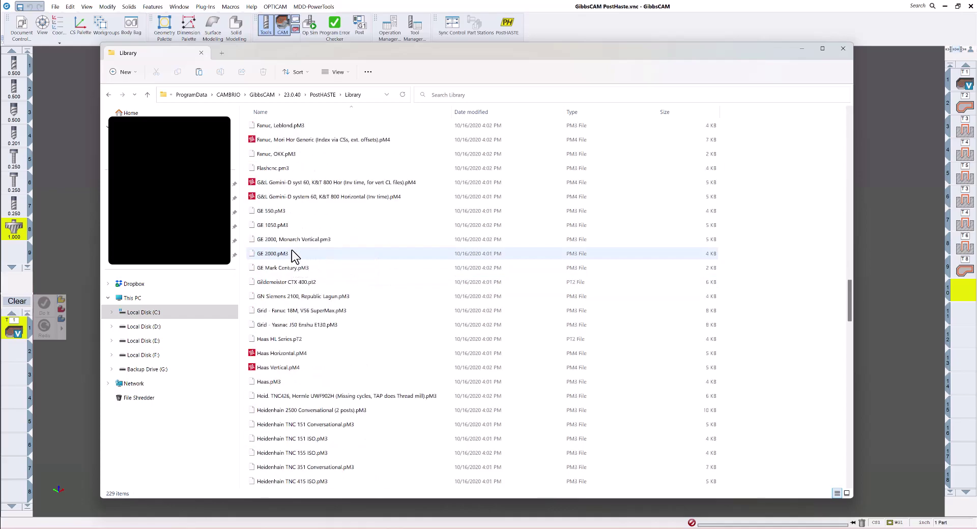
pyautogui.scroll(-3, 292, 252)
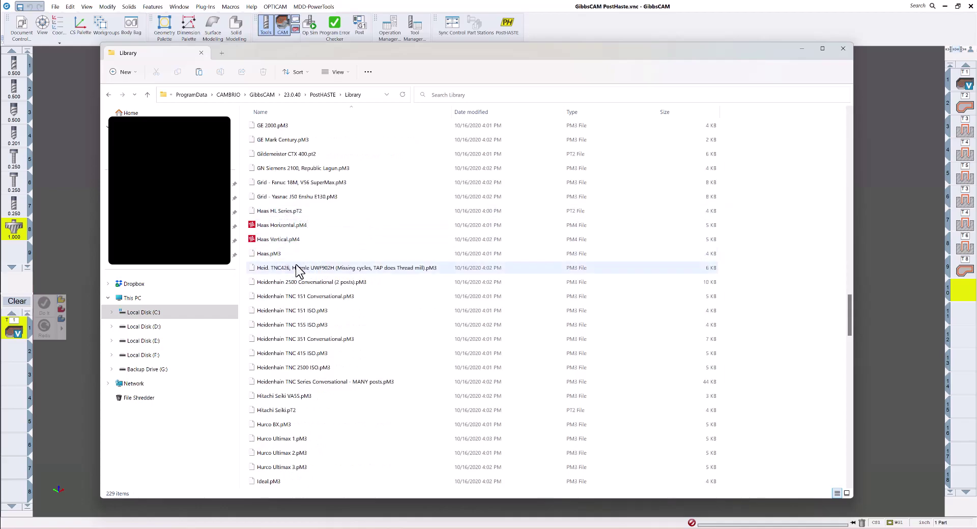
pyautogui.scroll(-5, 296, 263)
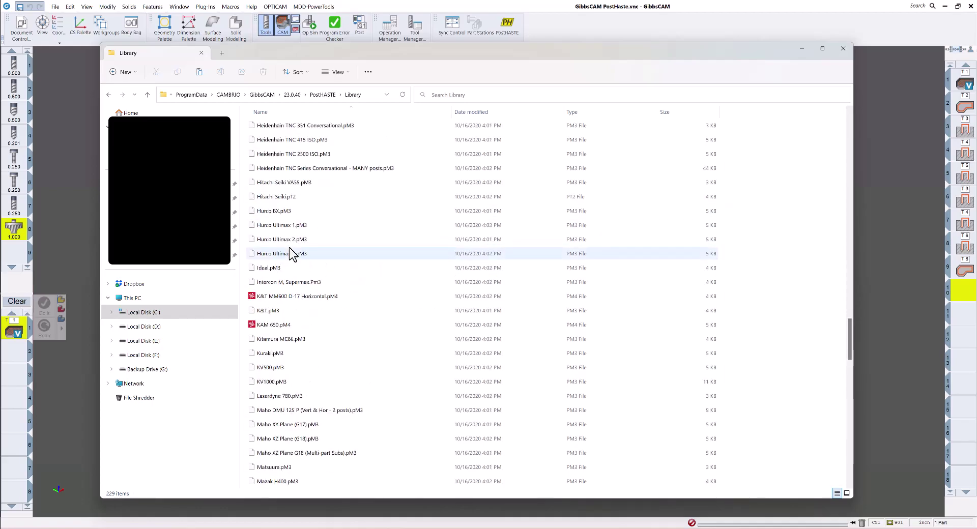
pyautogui.scroll(-3, 290, 248)
pyautogui.scroll(-3, 289, 247)
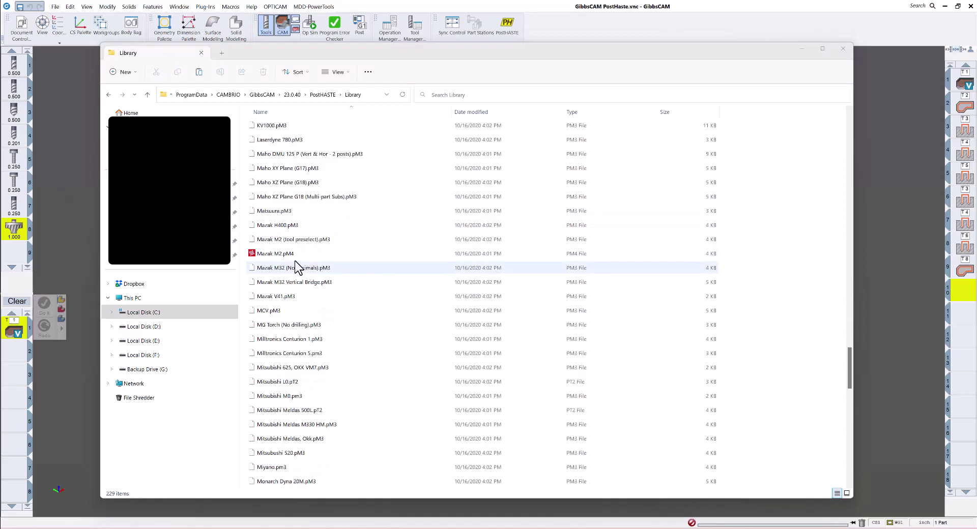
pyautogui.scroll(-3, 294, 260)
pyautogui.scroll(-3, 307, 269)
pyautogui.scroll(-2, 322, 267)
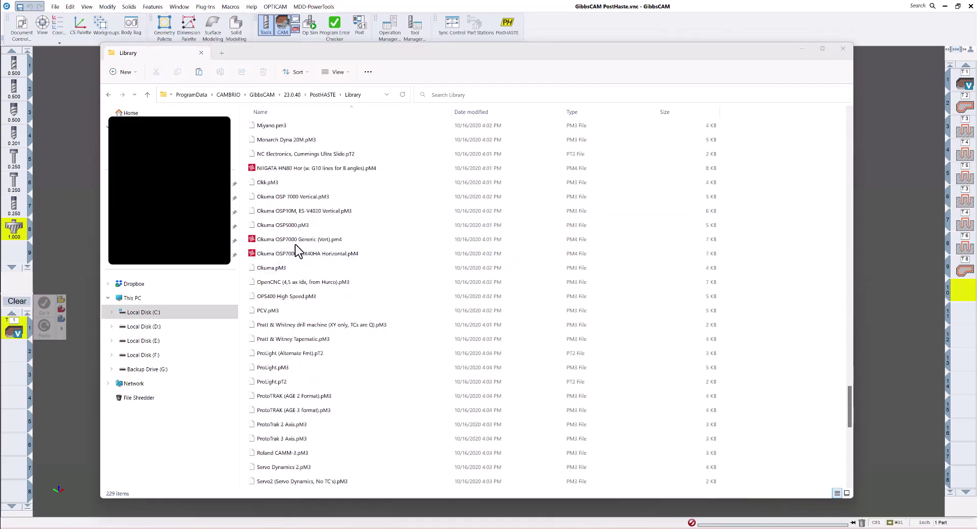
pyautogui.scroll(-4, 301, 261)
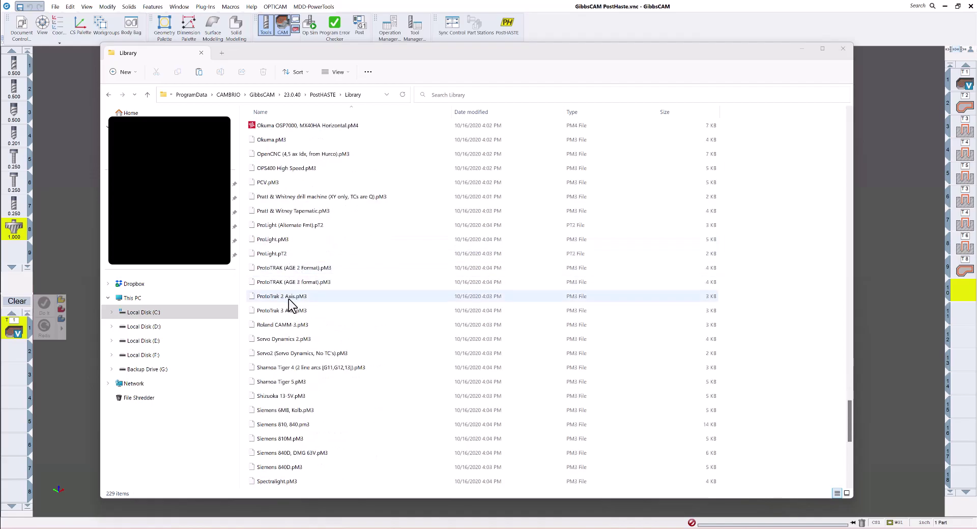
pyautogui.scroll(-4, 285, 289)
pyautogui.scroll(-3, 302, 281)
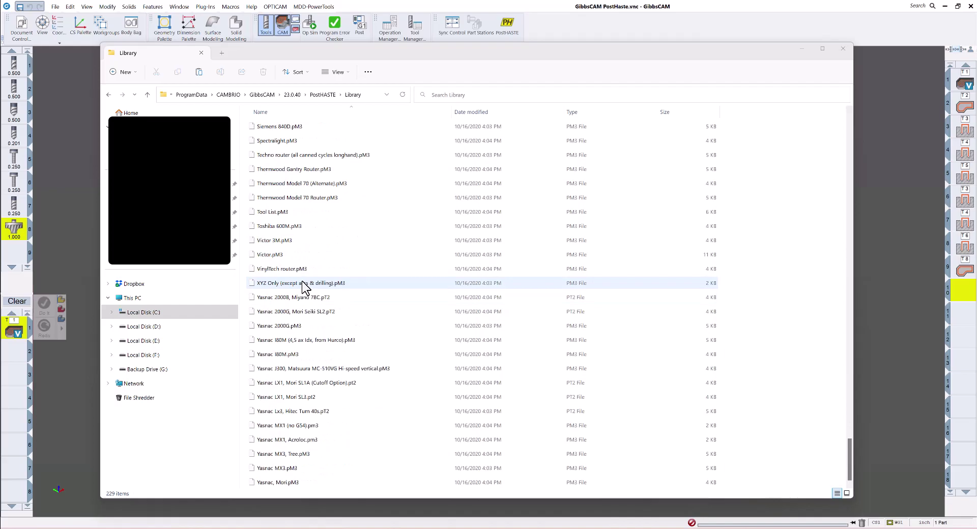
pyautogui.scroll(9, 303, 341)
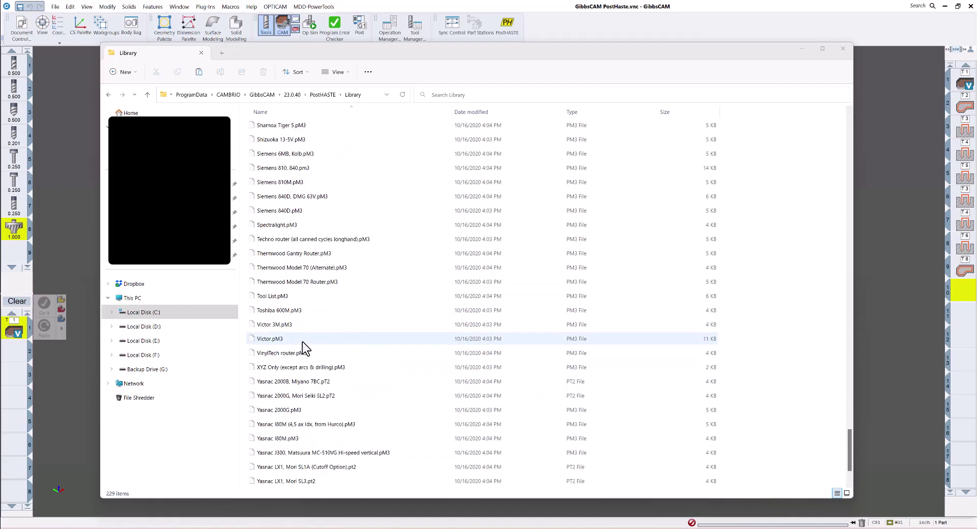
pyautogui.scroll(20, 302, 341)
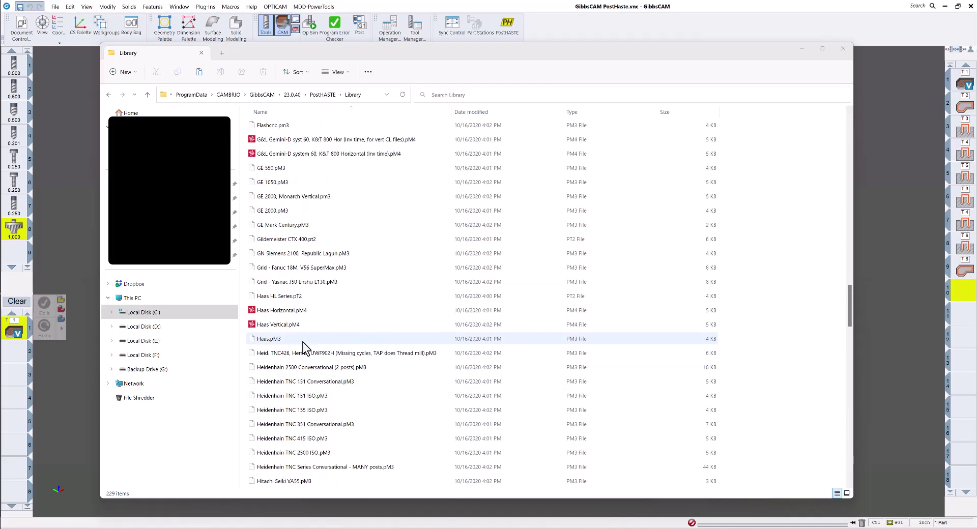
pyautogui.scroll(20, 302, 341)
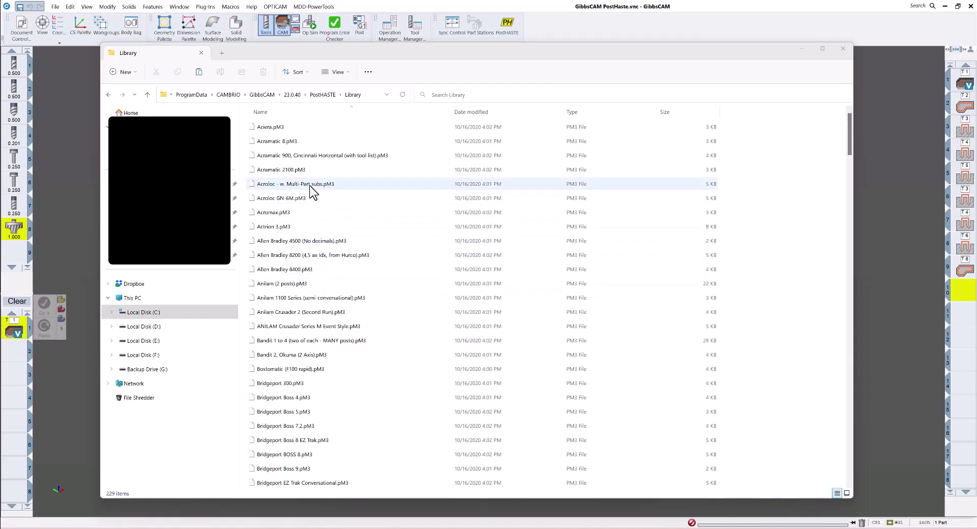
# Close File Explorer, then briefly show and dismiss GibbsCAM's Plug-Ins panel.
pyautogui.click(843, 48)
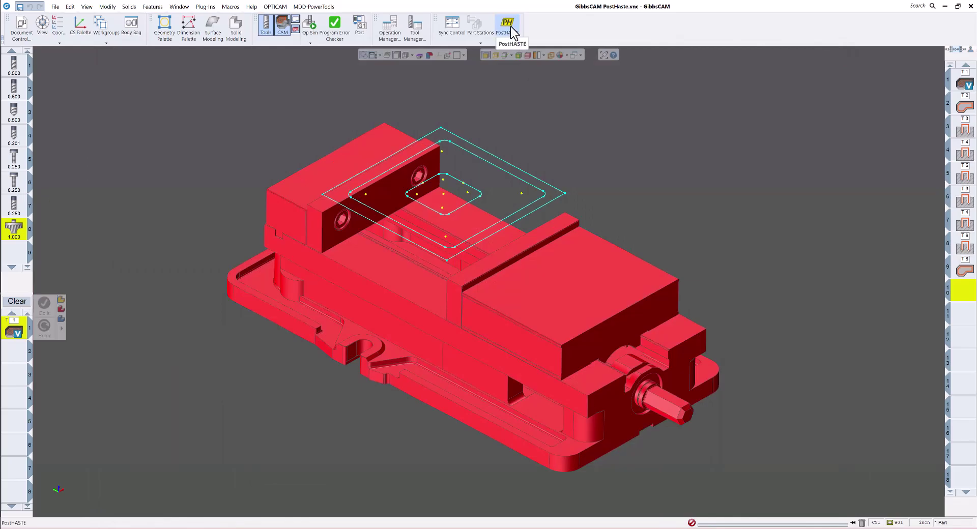
pyautogui.click(206, 7)
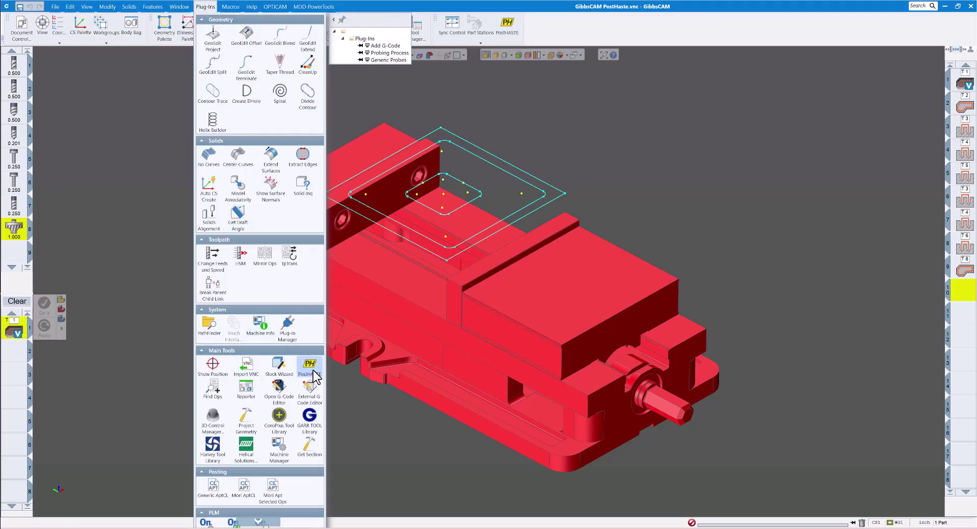
pyautogui.click(574, 131)
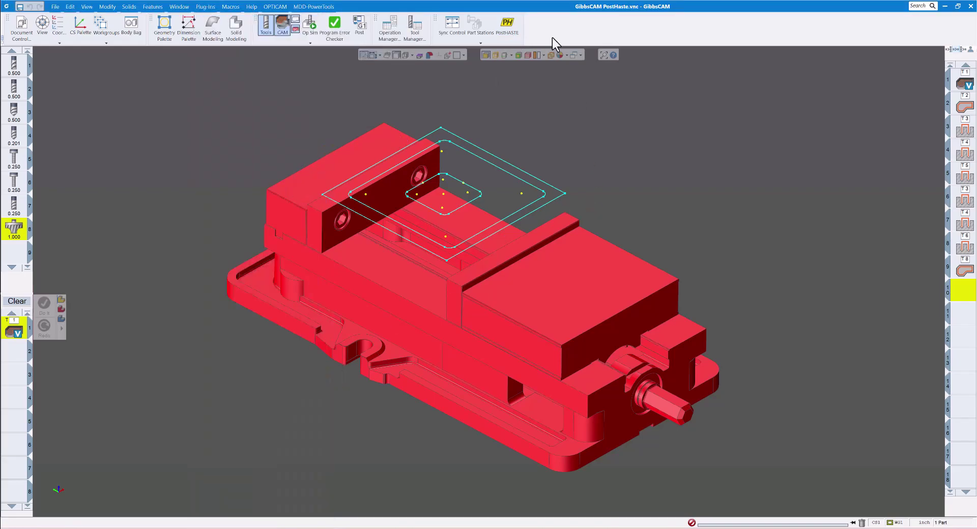
# In Customize Toolbars & Menus, search 'posthas' and drag the PostHASTE button onto the toolbar.
pyautogui.rightClick(552, 21)
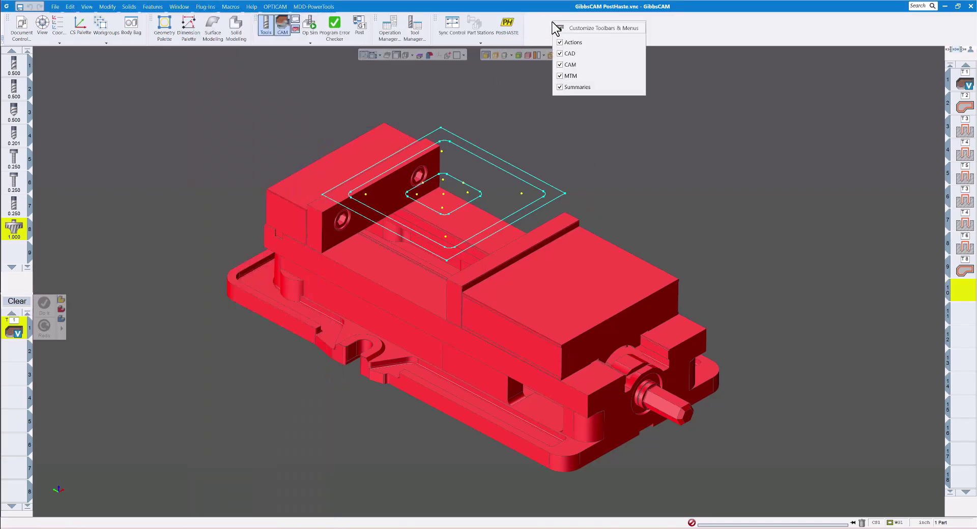
pyautogui.click(578, 28)
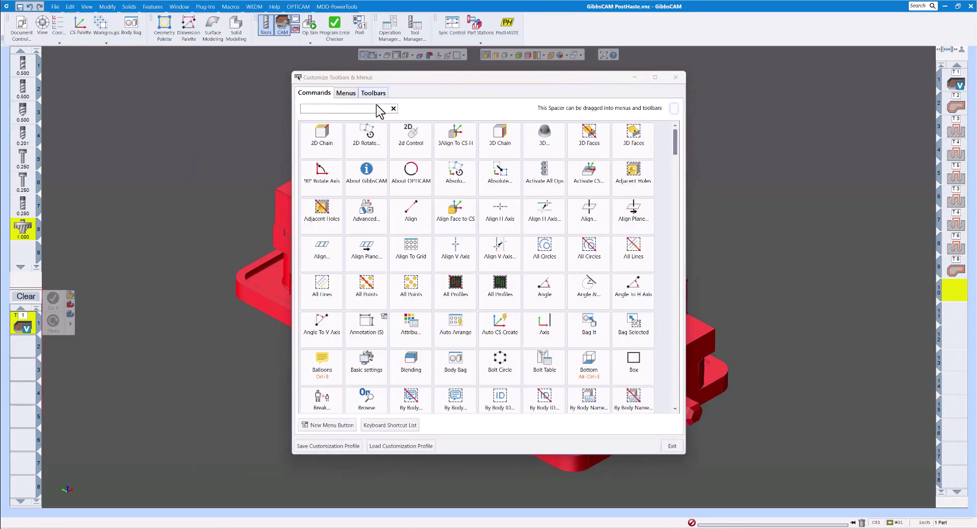
pyautogui.click(339, 110)
pyautogui.write('posthaste')
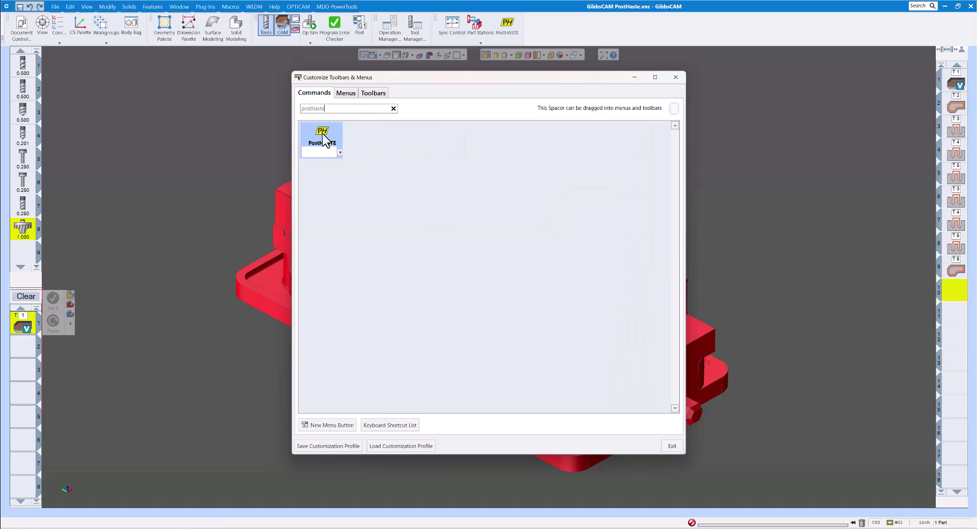
pyautogui.moveTo(336, 150); pyautogui.dragTo(479, 43)
# Close the customization window and run Op Sim from uncut stock to render the machined pocket.
pyautogui.click(675, 78)
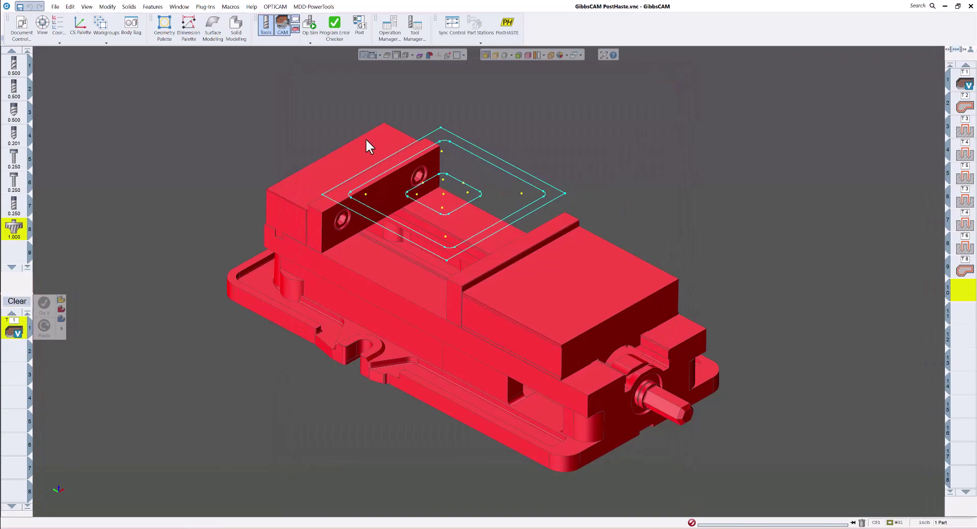
pyautogui.click(310, 26)
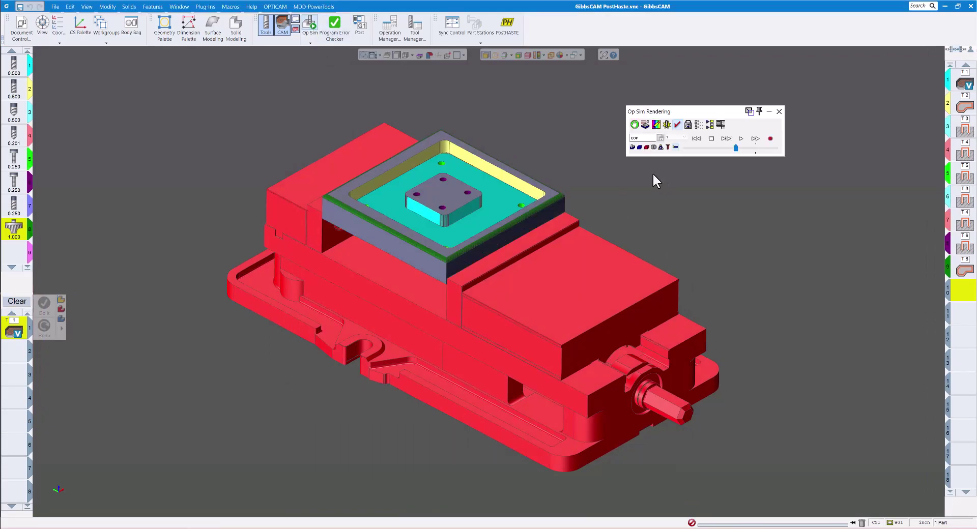
pyautogui.click(741, 139)
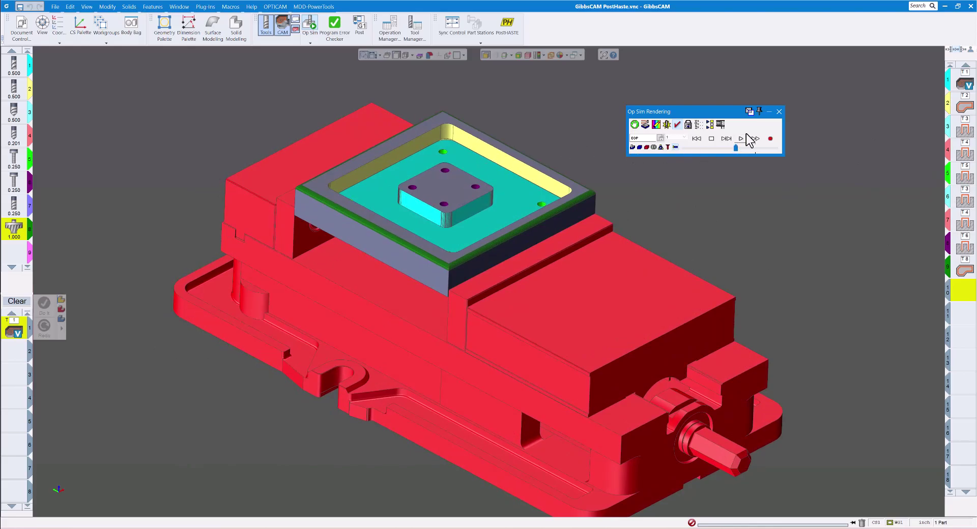
# Exit Op Sim, then look over the PostHASTE dialog and close it.
pyautogui.click(780, 112)
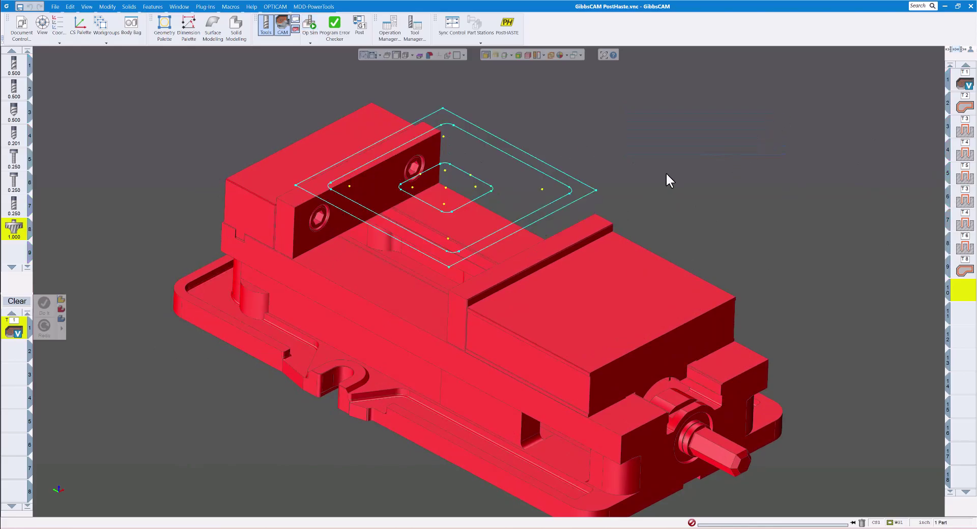
pyautogui.scroll(-2, 585, 169)
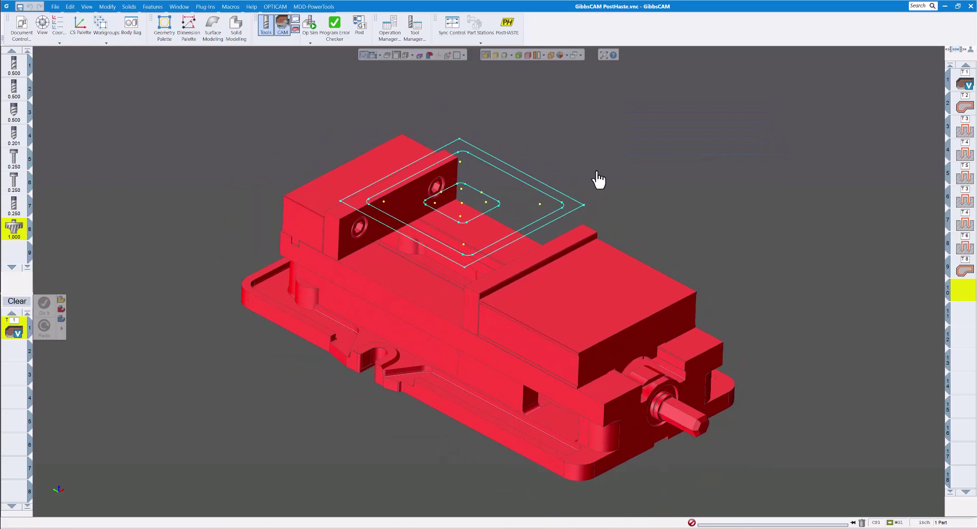
pyautogui.click(509, 31)
pyautogui.moveTo(215, 66); pyautogui.dragTo(191, 75)
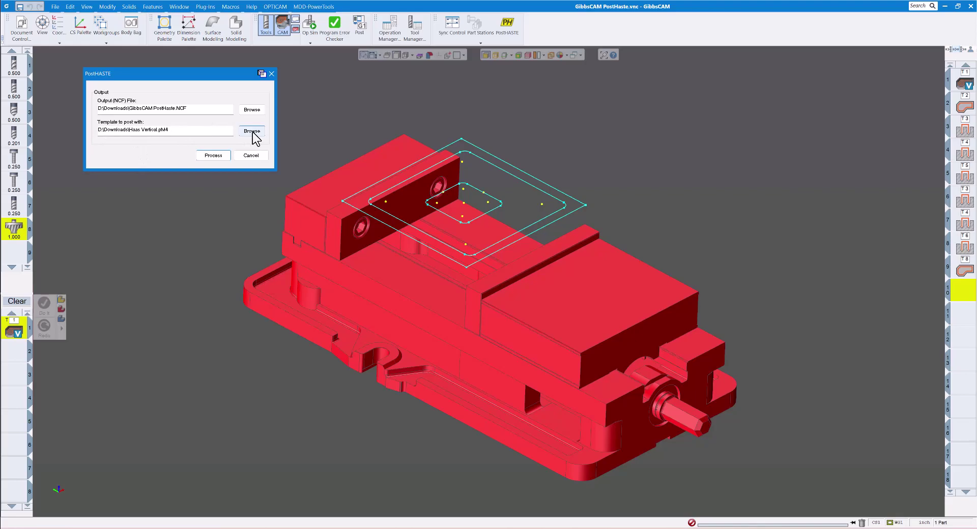
pyautogui.click(272, 73)
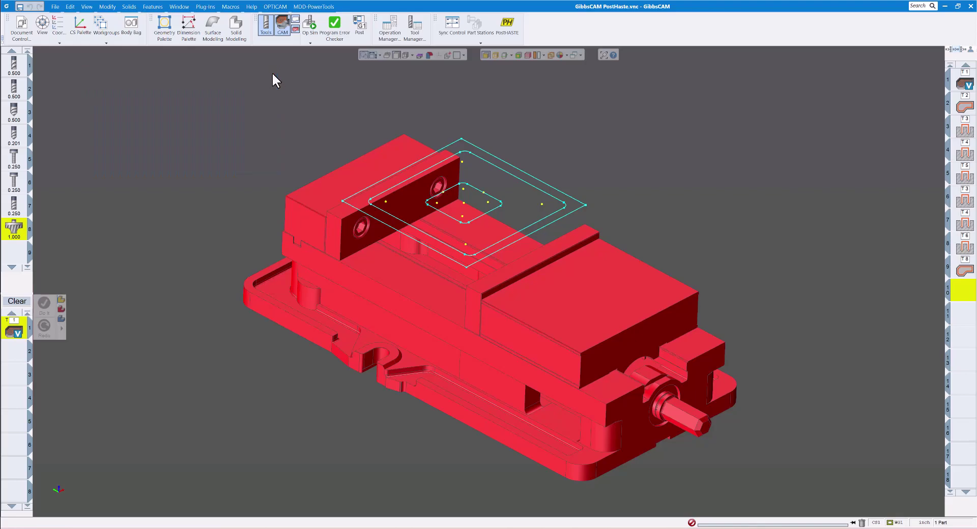
# Review the Post Processor dialog (Haas NGC C4075.230c.post, Test part for Posts.NCF), then close it.
pyautogui.click(359, 33)
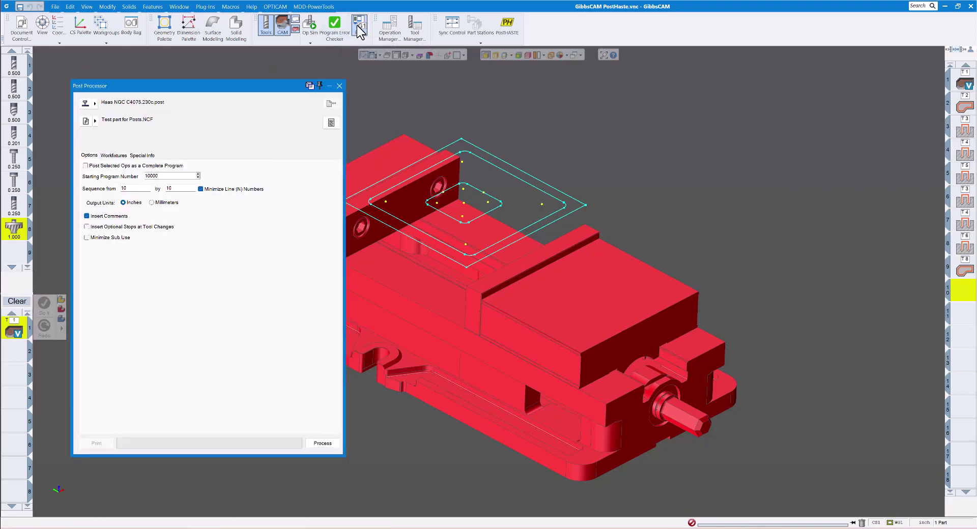
pyautogui.moveTo(275, 88)
pyautogui.mouseDown()
pyautogui.moveTo(277, 56)
pyautogui.moveTo(277, 70)
pyautogui.mouseUp()
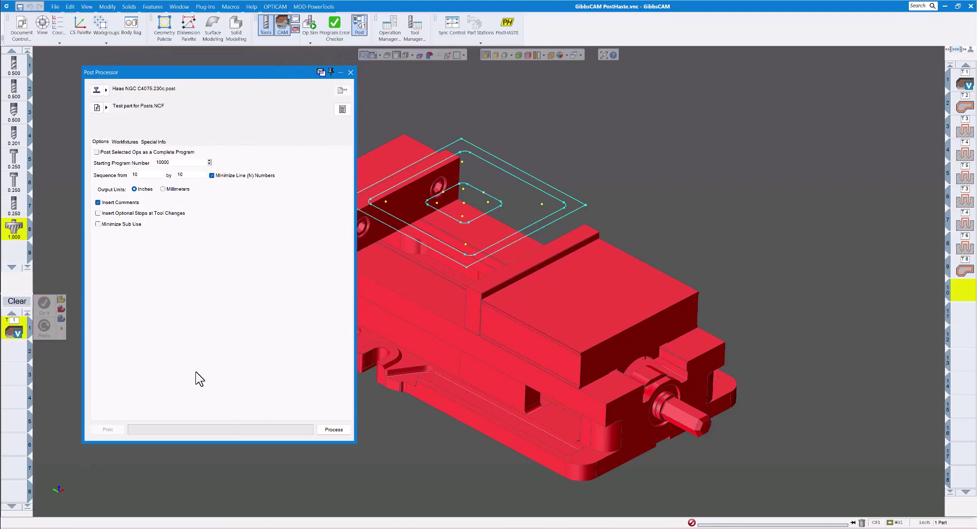
pyautogui.moveTo(219, 442); pyautogui.dragTo(224, 325)
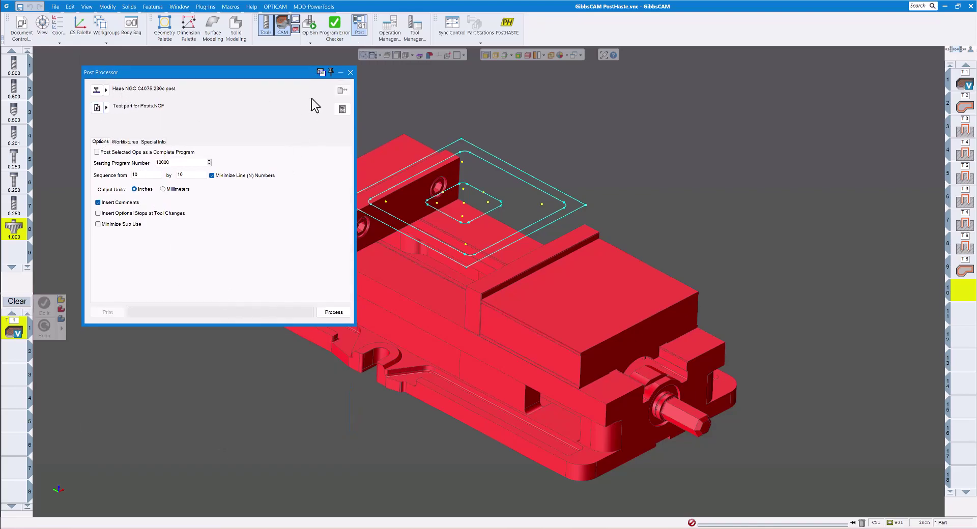
pyautogui.click(351, 73)
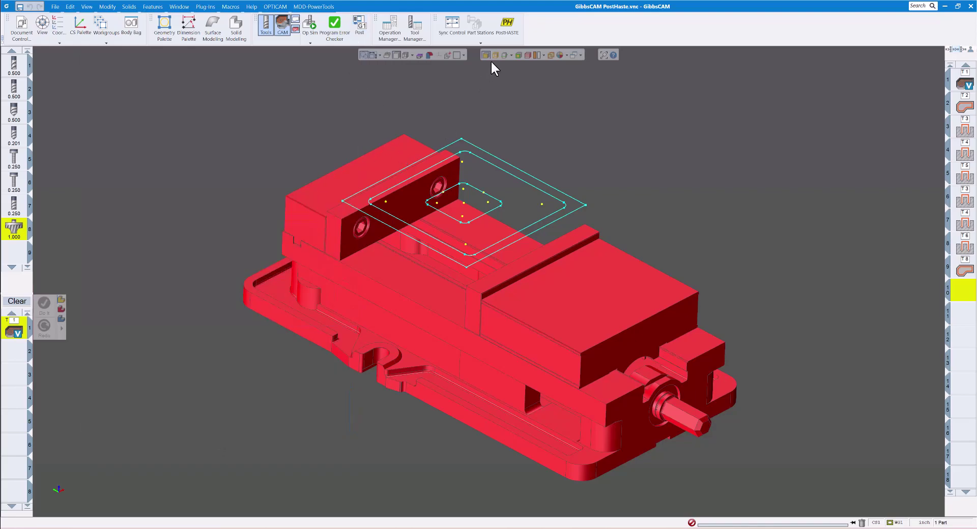
# Browse to the Haas Vertical.pM4 template and the GibbsCAM PostHaste.NCF output file in Downloads.
pyautogui.click(508, 25)
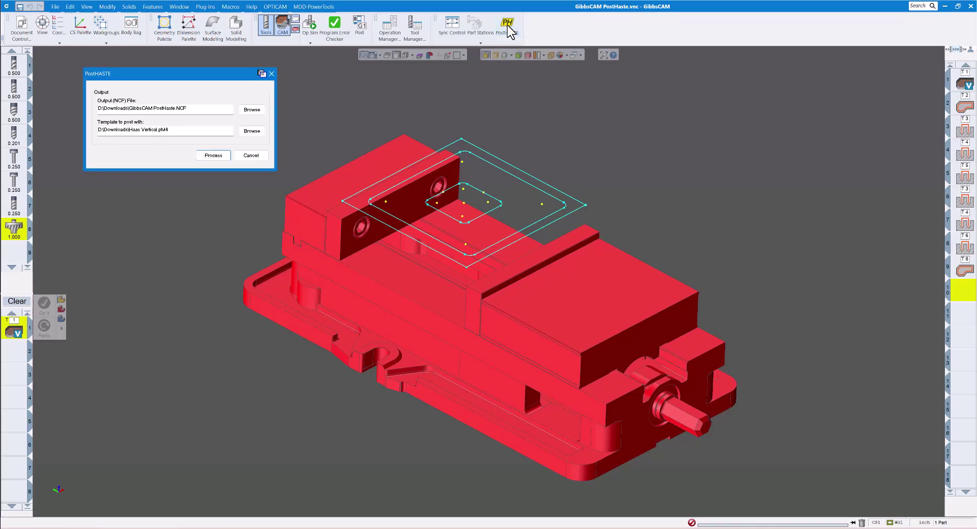
pyautogui.click(248, 133)
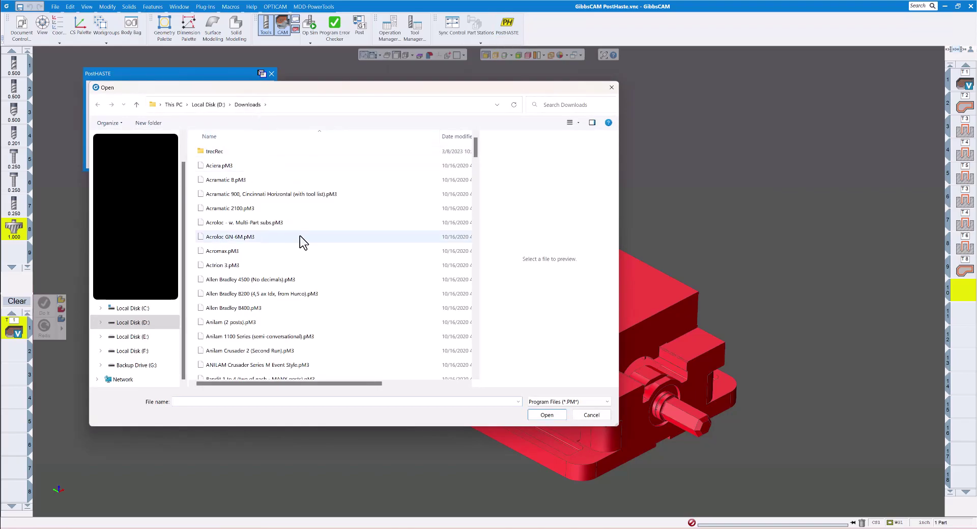
pyautogui.scroll(-16, 301, 237)
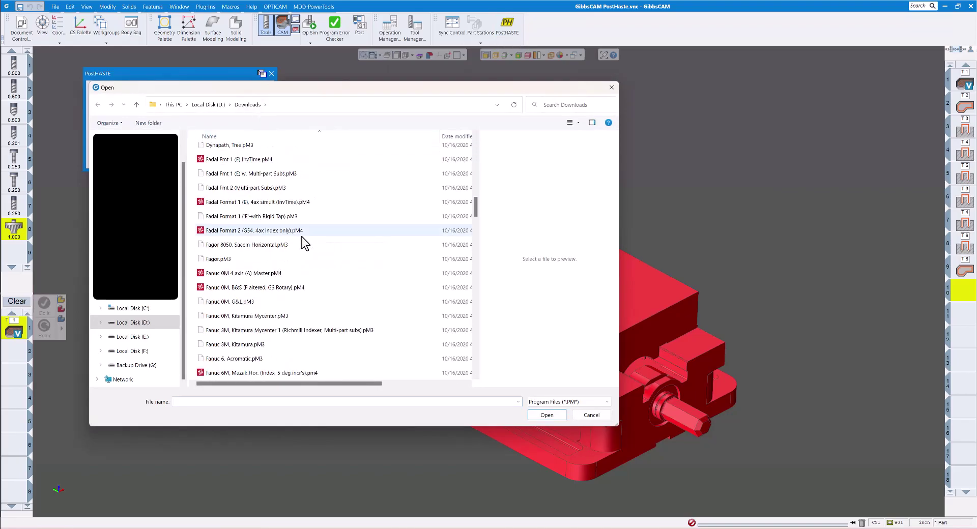
pyautogui.scroll(-15, 302, 236)
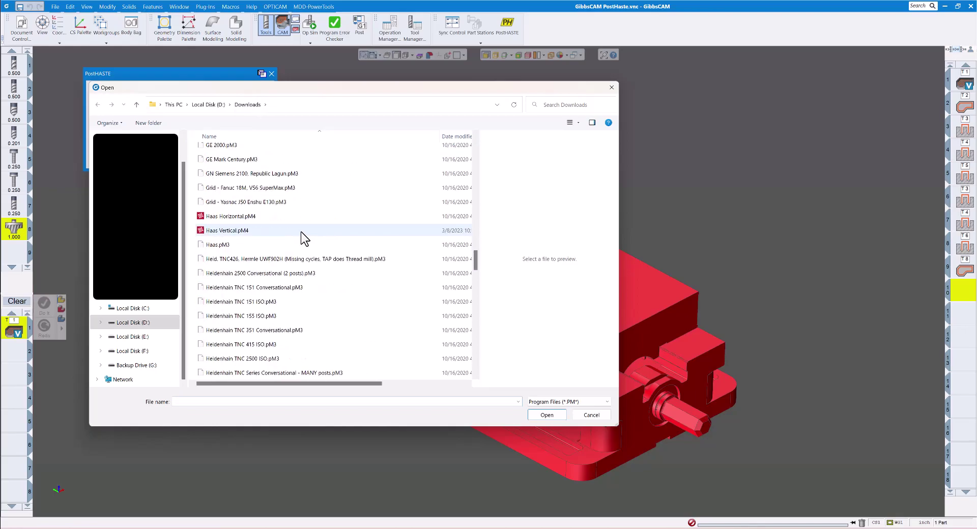
pyautogui.scroll(-2, 301, 231)
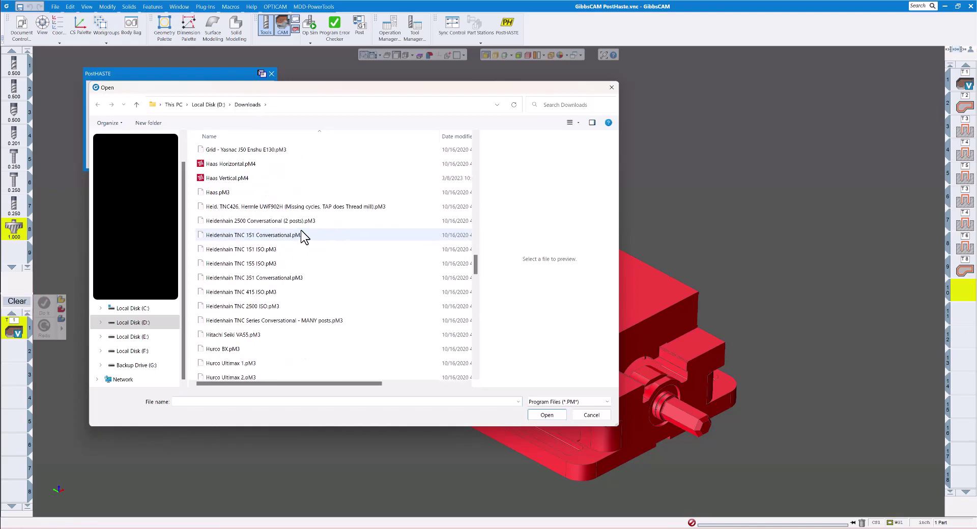
pyautogui.scroll(1, 301, 236)
pyautogui.click(230, 221)
pyautogui.click(546, 415)
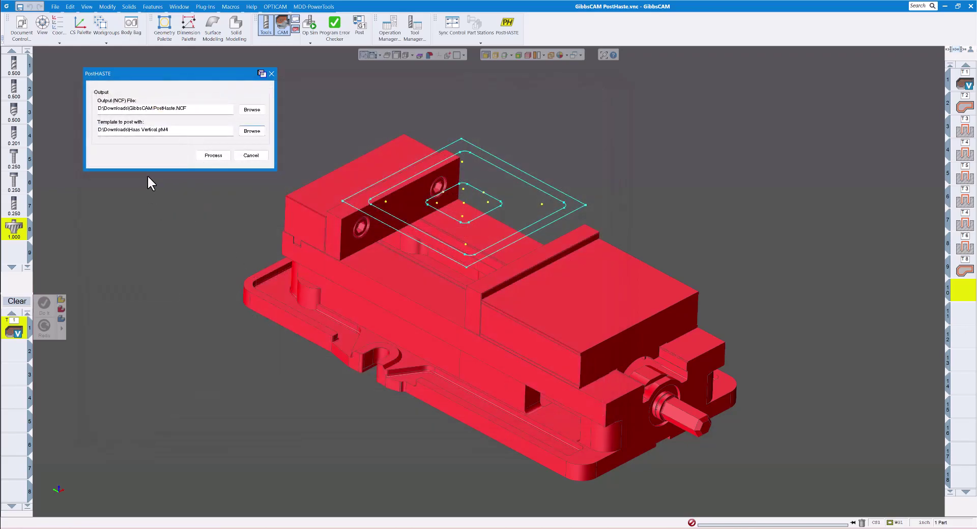
pyautogui.click(251, 110)
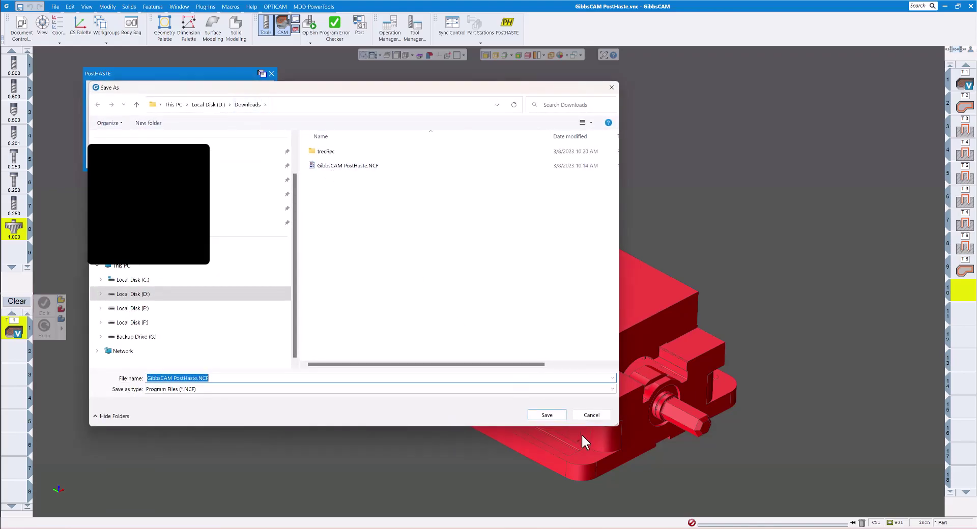
pyautogui.click(547, 416)
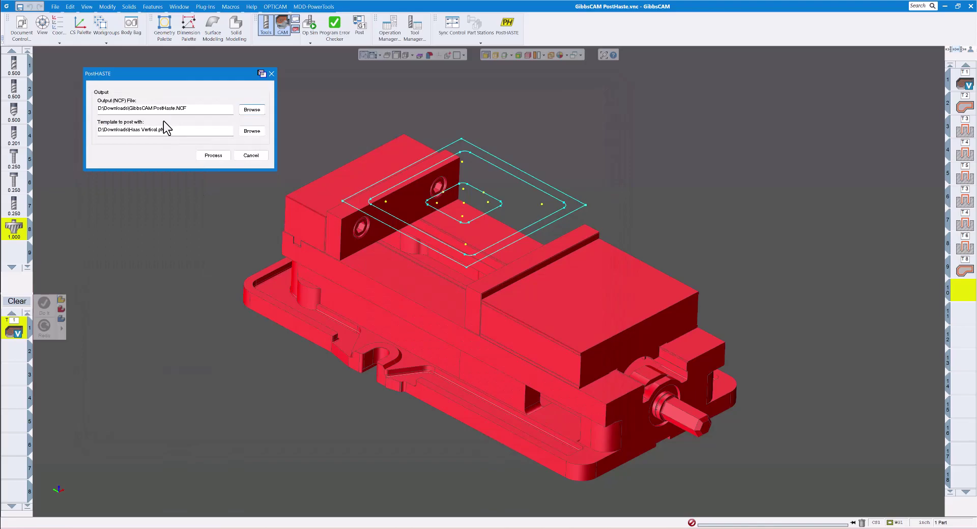
# Start processing and accept the suggested program number in the prompt.
pyautogui.click(216, 156)
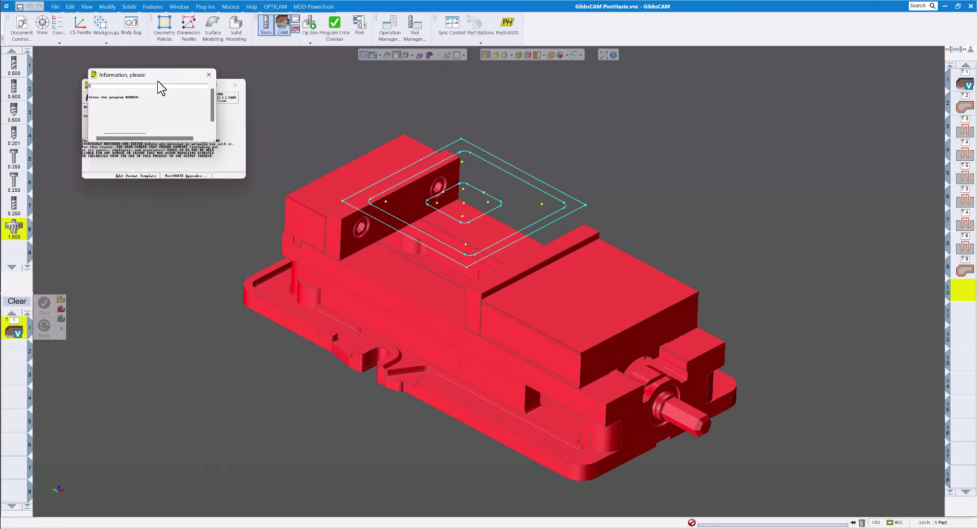
pyautogui.moveTo(158, 75); pyautogui.dragTo(237, 110)
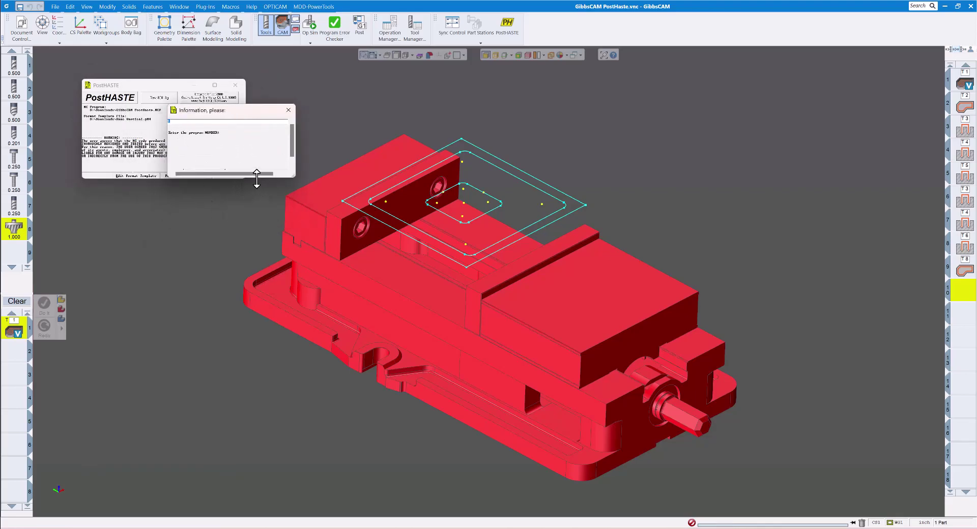
pyautogui.moveTo(257, 178); pyautogui.dragTo(258, 240)
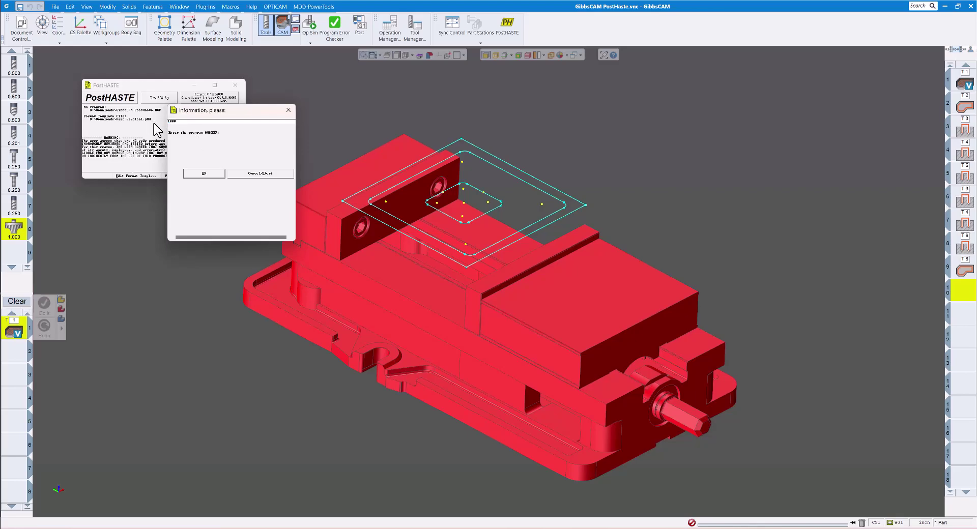
pyautogui.click(202, 173)
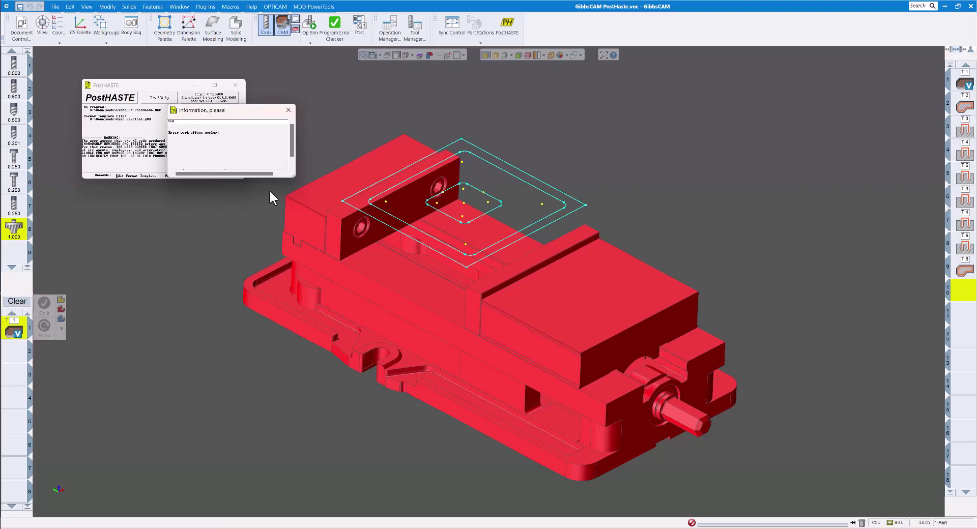
# Accept the work offset and the final prompt so the G54 program O1000 opens in CIMCO Edit.
pyautogui.moveTo(263, 177); pyautogui.dragTo(255, 285)
pyautogui.click(208, 174)
pyautogui.moveTo(259, 109); pyautogui.dragTo(200, 236)
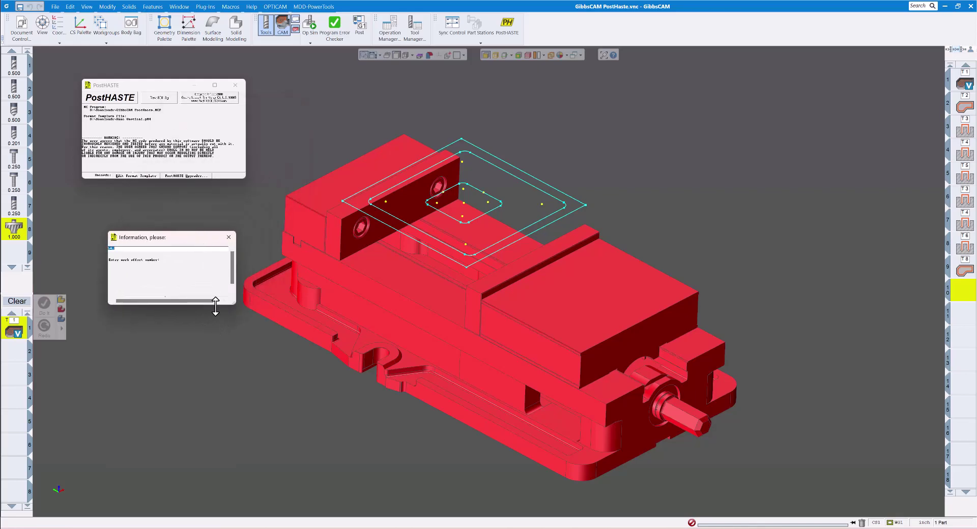
pyautogui.moveTo(214, 304); pyautogui.dragTo(214, 394)
pyautogui.click(142, 301)
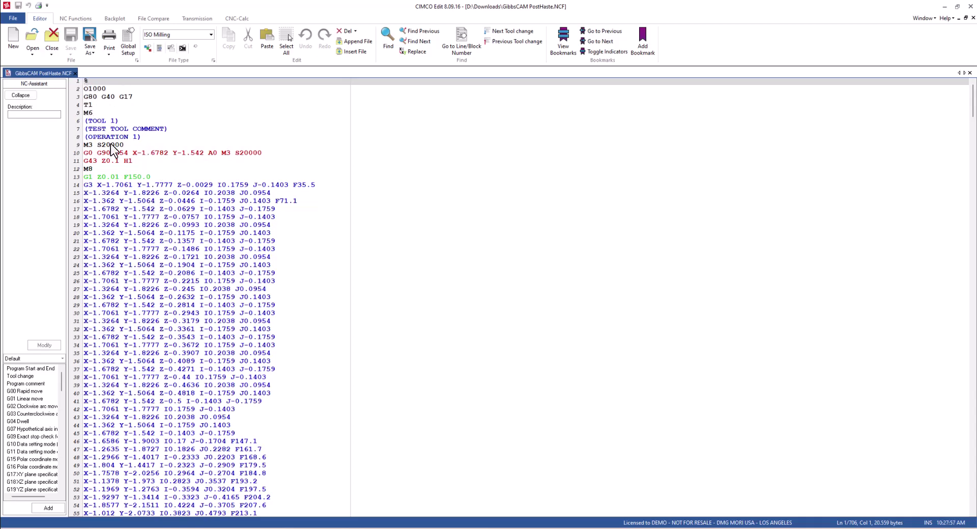
# Scroll through the posted PostHaste.NCF, highlighting drilling line 618, then return to the top.
pyautogui.scroll(-15, 122, 164)
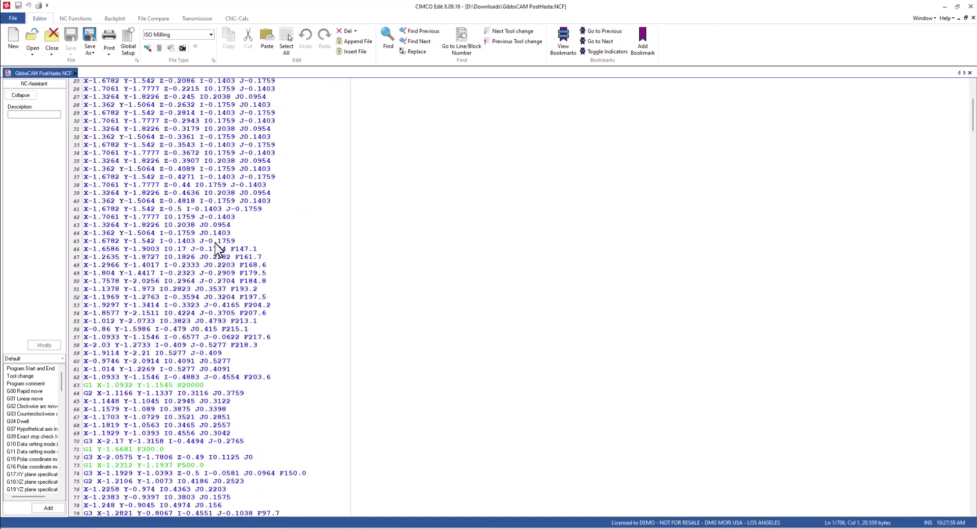
pyautogui.scroll(-15, 222, 252)
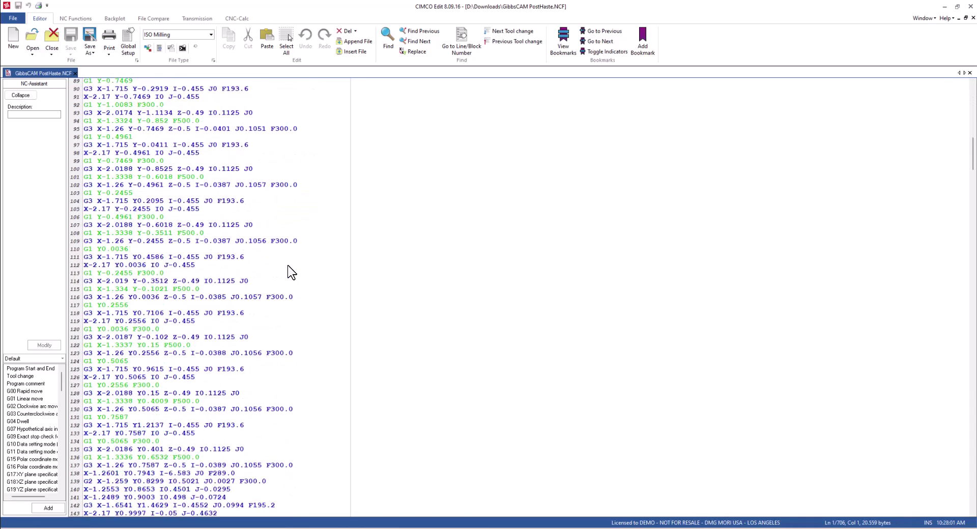
pyautogui.scroll(-20, 274, 264)
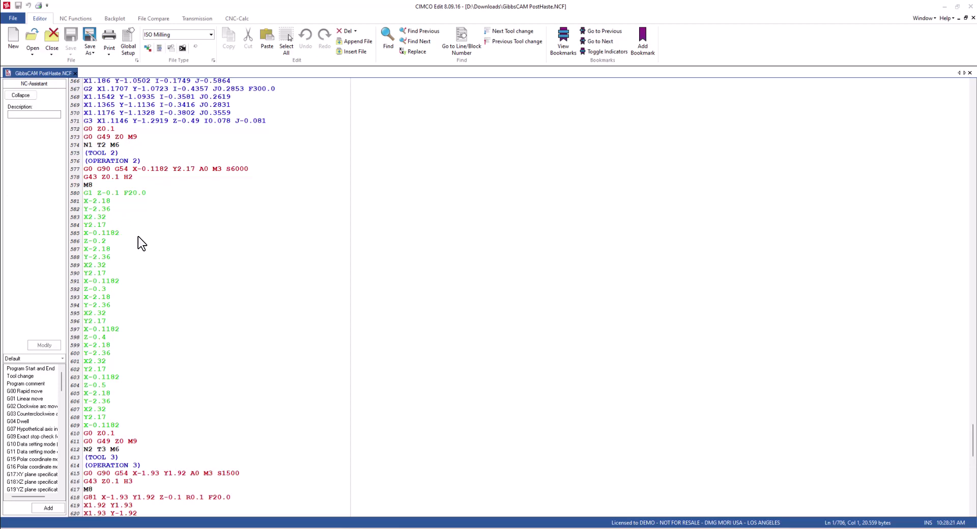
pyautogui.scroll(-12, 130, 218)
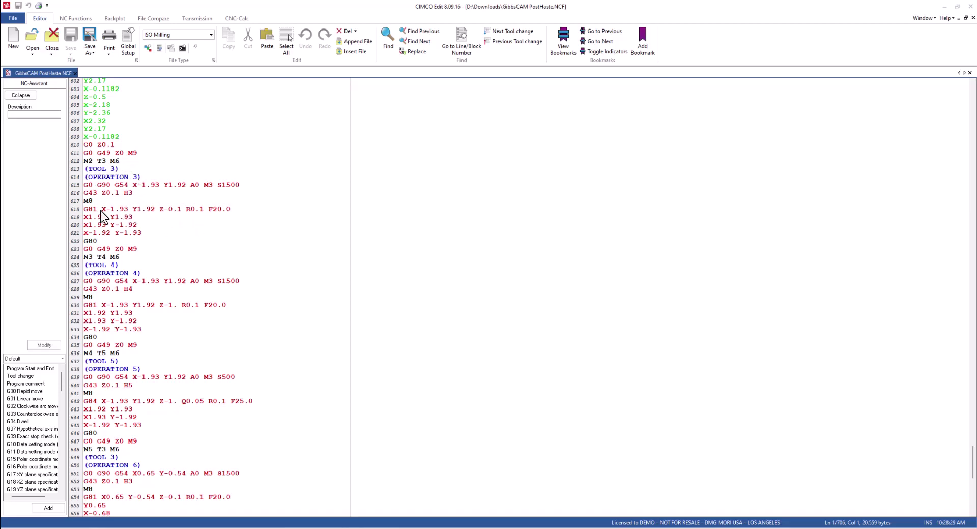
pyautogui.moveTo(87, 209); pyautogui.dragTo(121, 207)
pyautogui.scroll(-4, 161, 224)
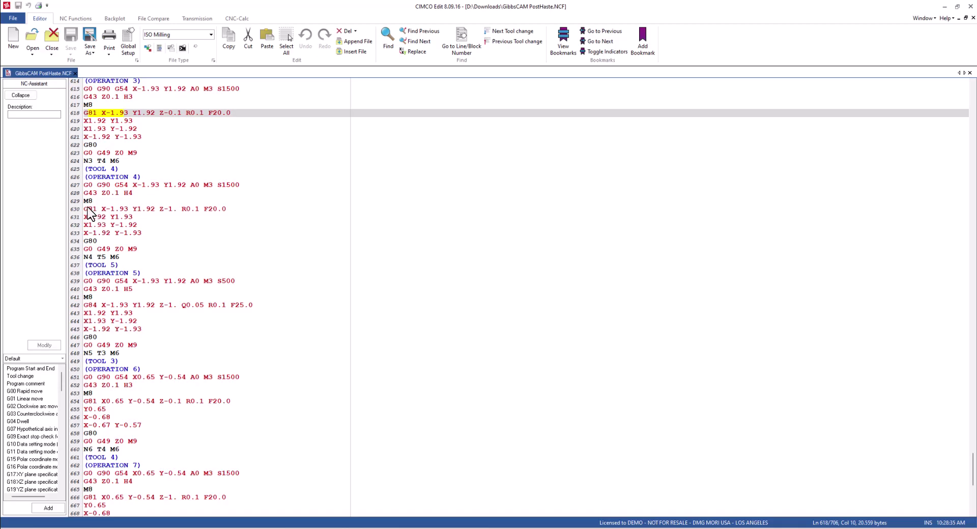
pyautogui.scroll(-1, 125, 249)
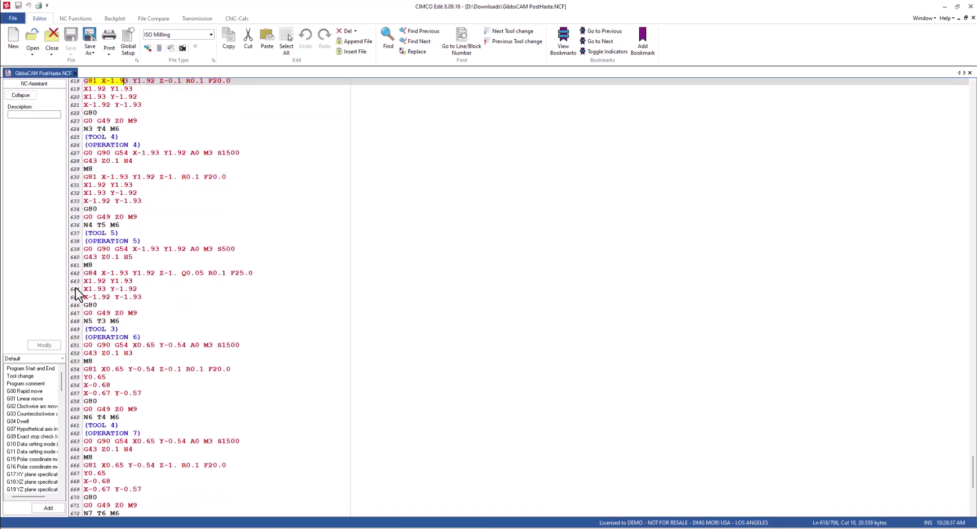
pyautogui.scroll(-5, 179, 280)
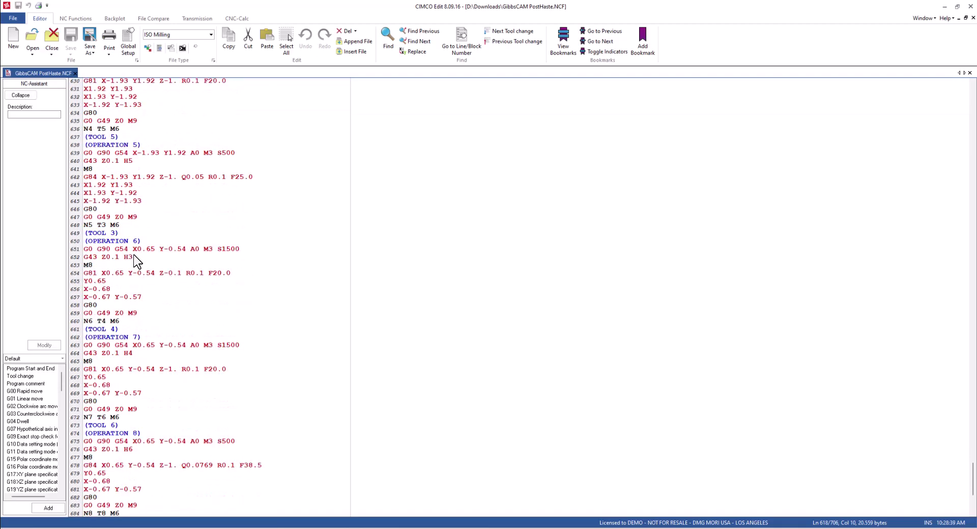
pyautogui.scroll(-4, 130, 257)
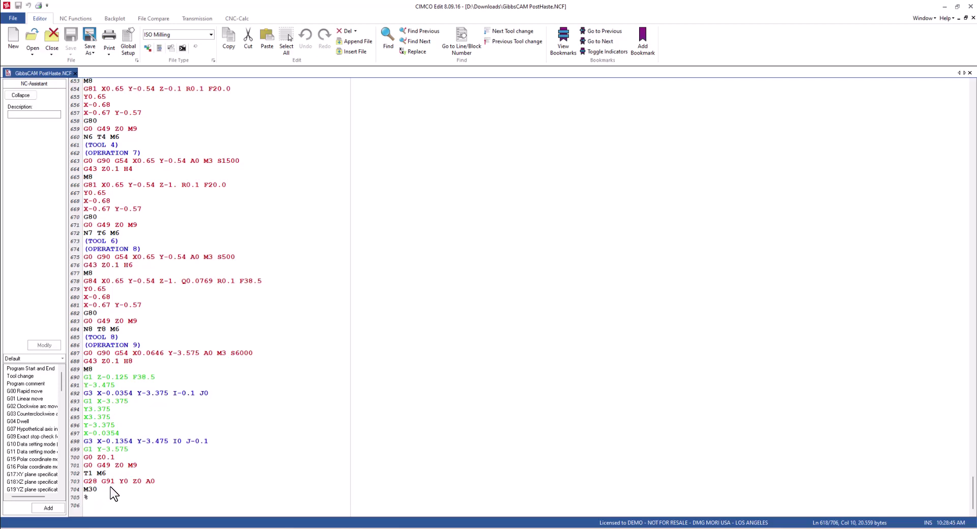
pyautogui.scroll(20, 191, 369)
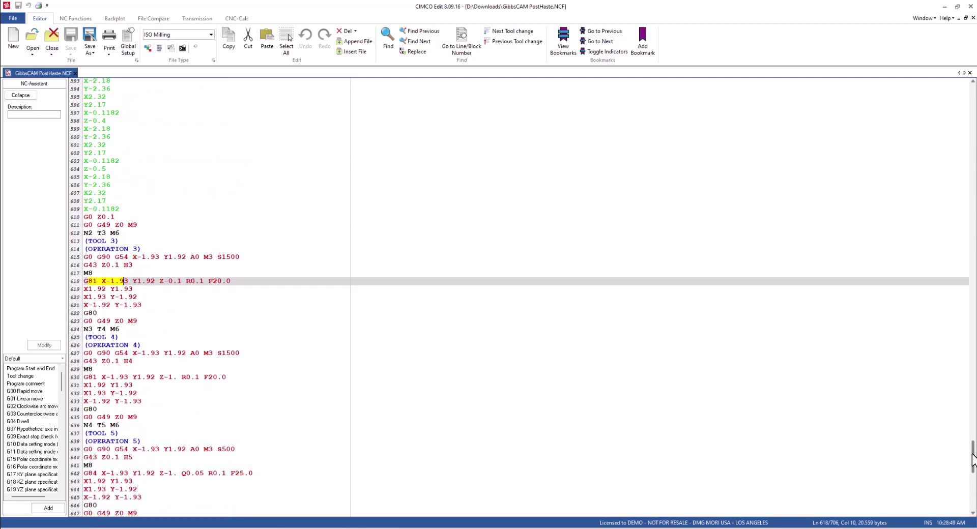
pyautogui.moveTo(973, 459); pyautogui.dragTo(973, 97)
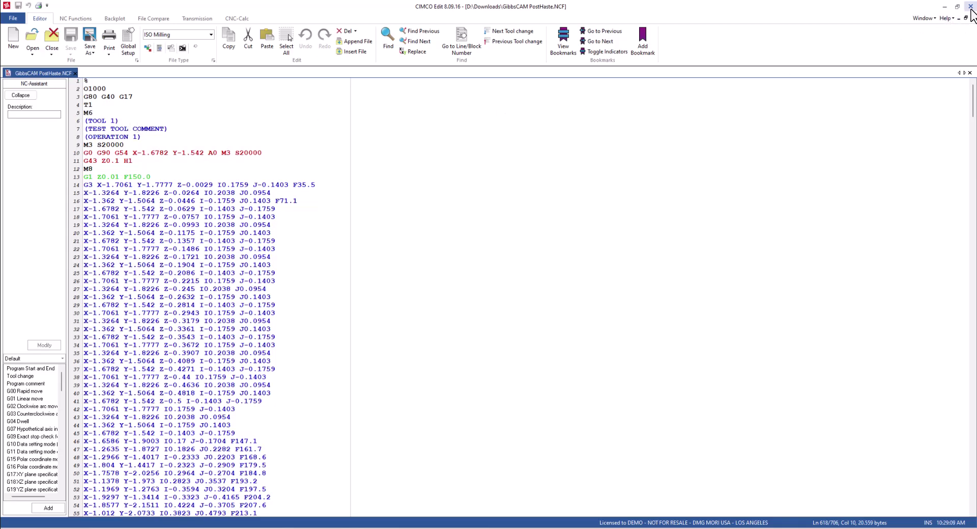
# Close the NC program and open the Haas Vertical.pM4 format template for editing despite the warning.
pyautogui.click(971, 7)
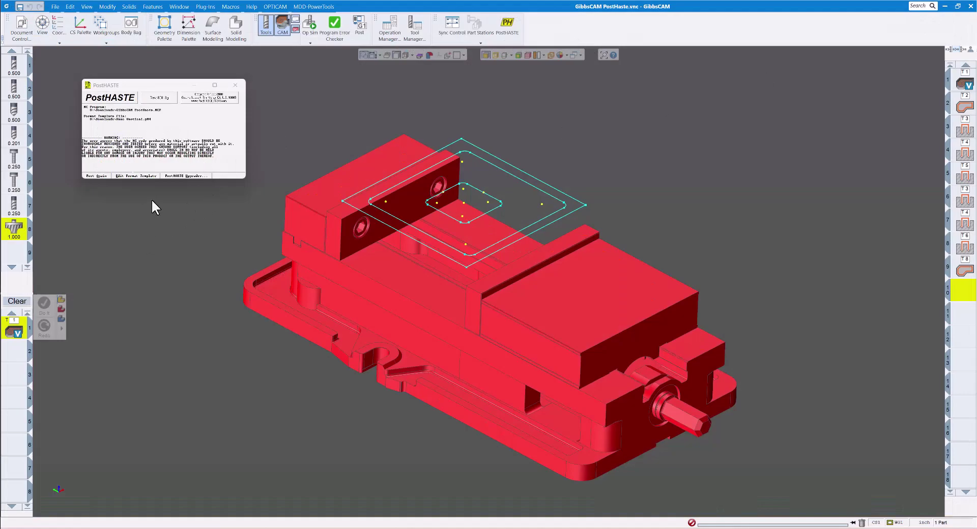
pyautogui.click(132, 176)
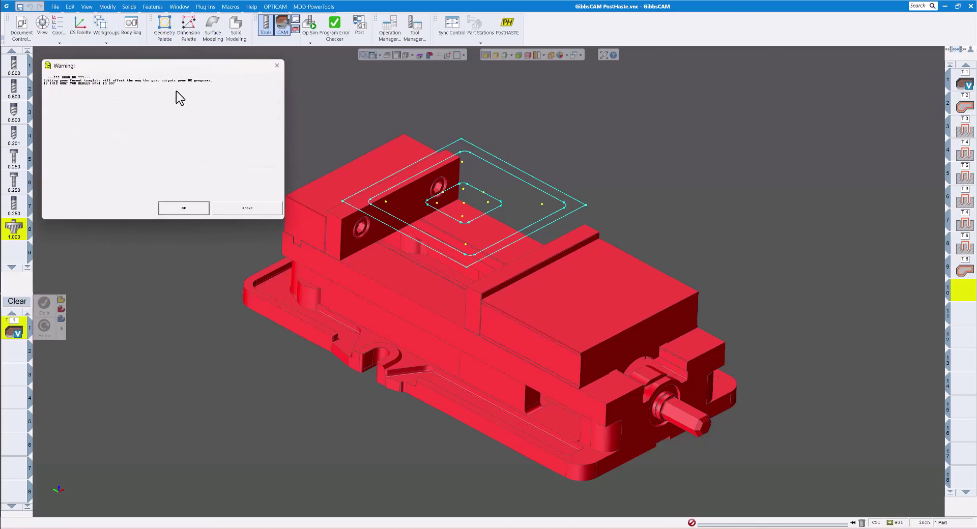
pyautogui.click(181, 209)
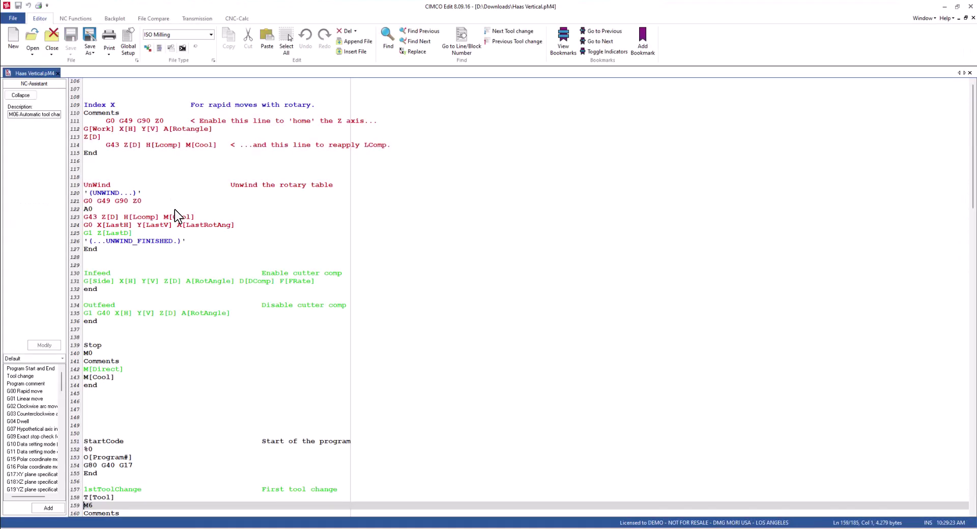
# Join M6 onto the T[Tool] line 158 of the template's first tool change.
pyautogui.scroll(10, 219, 189)
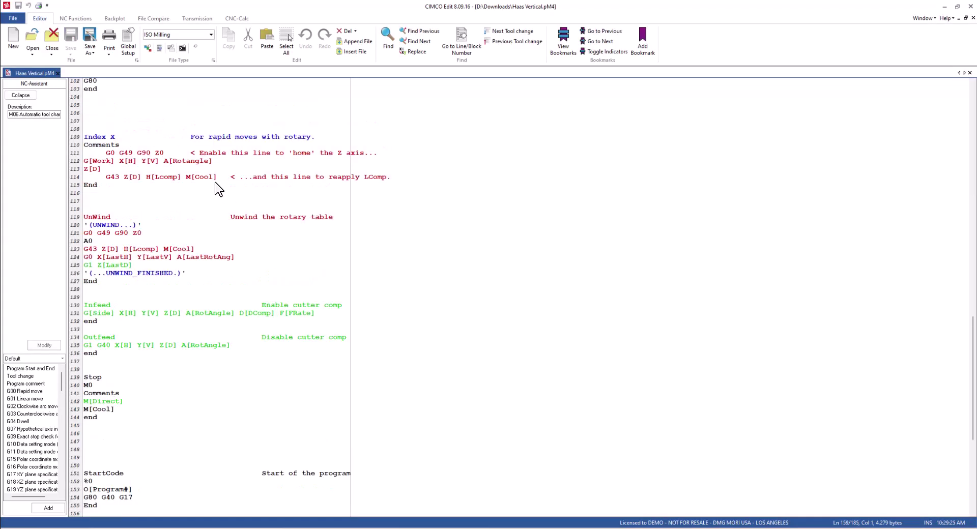
pyautogui.scroll(20, 218, 190)
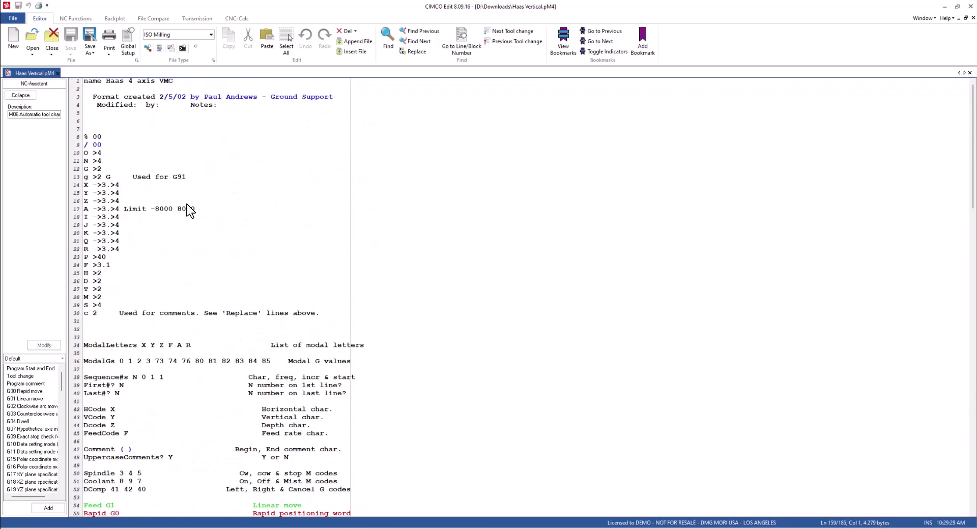
pyautogui.scroll(-1, 192, 212)
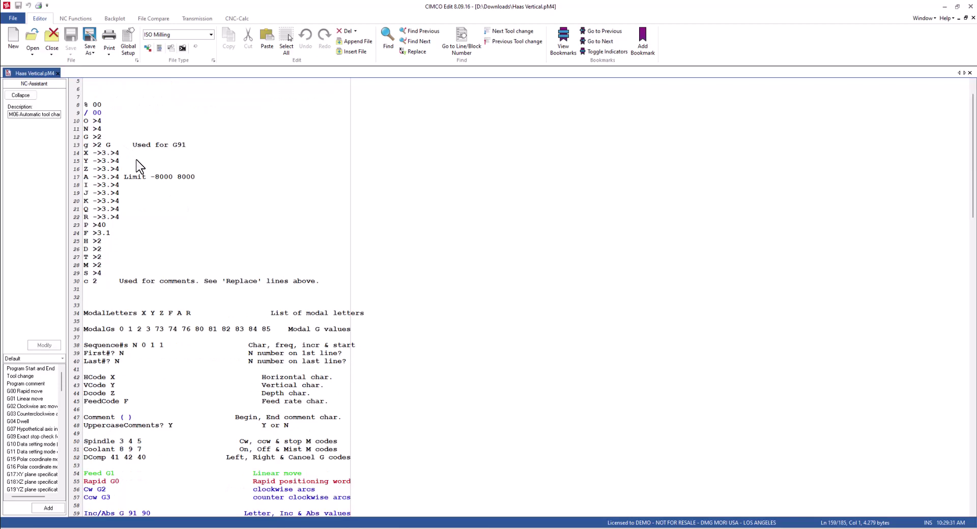
pyautogui.scroll(-2, 138, 165)
pyautogui.scroll(-16, 179, 194)
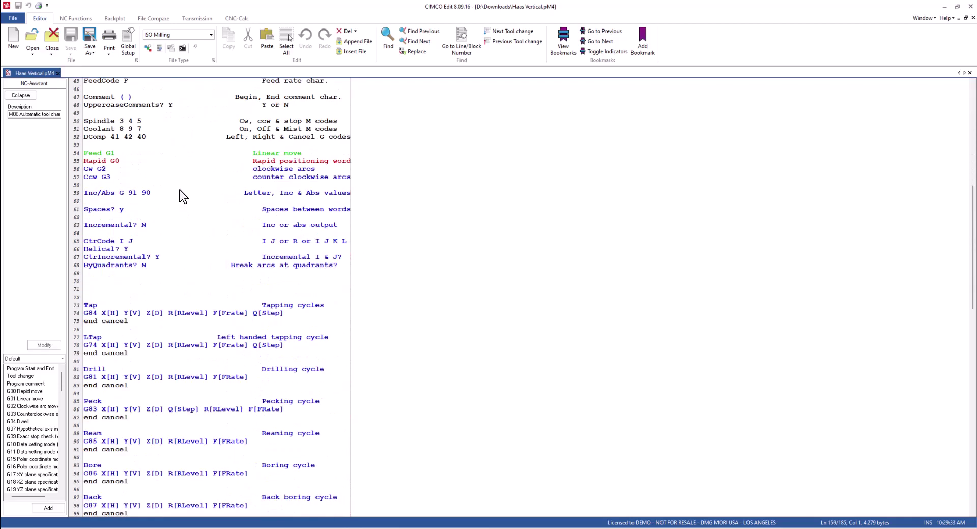
pyautogui.scroll(-10, 183, 196)
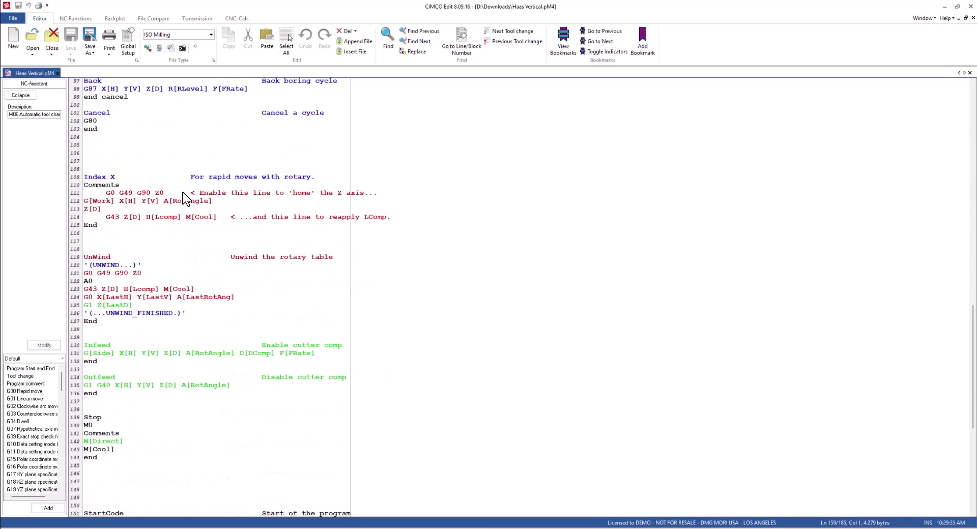
pyautogui.scroll(-4, 183, 196)
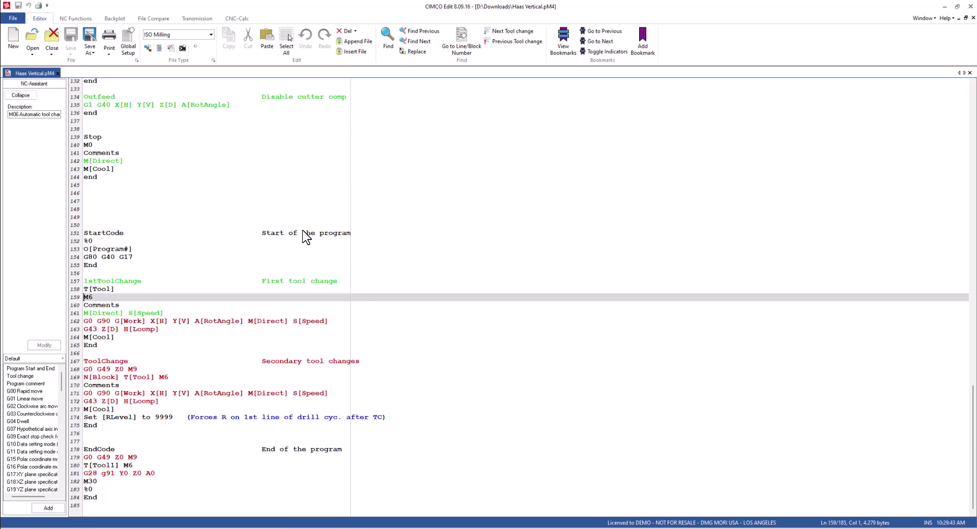
pyautogui.click(178, 240)
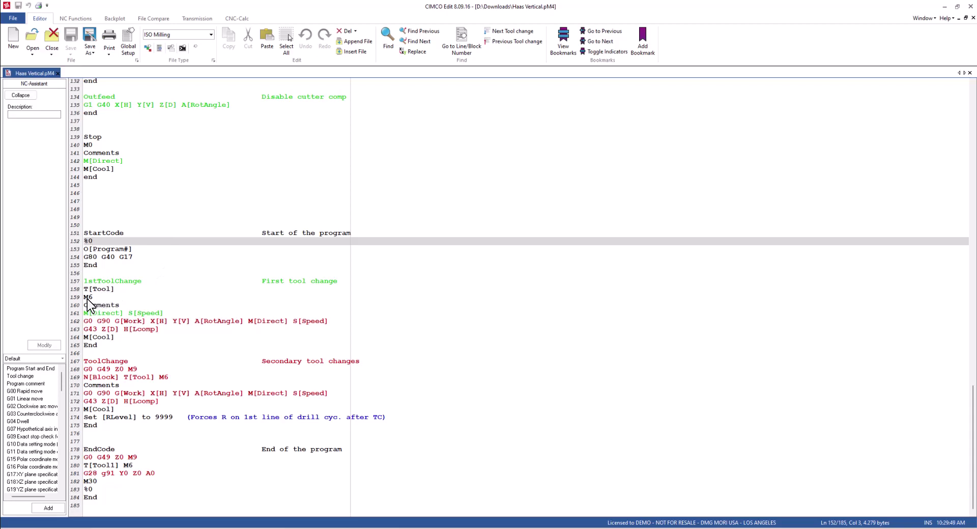
pyautogui.click(115, 289)
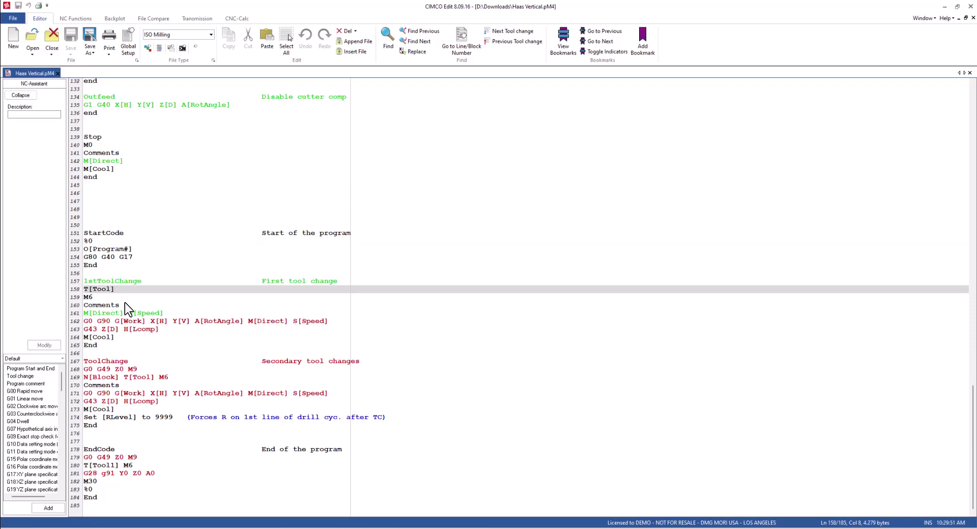
pyautogui.press('Delete')
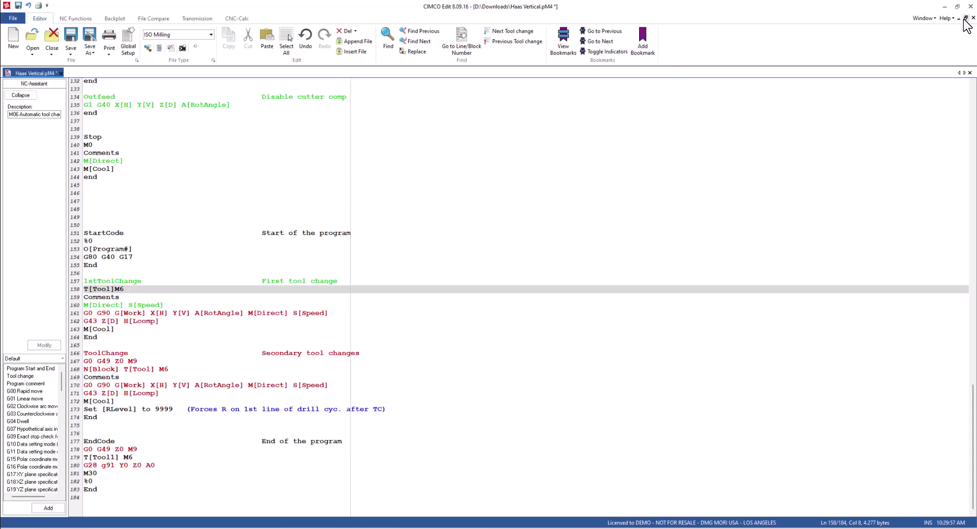
# Save the edited Haas template and repost, accepting the program number and work offset prompts.
pyautogui.click(970, 6)
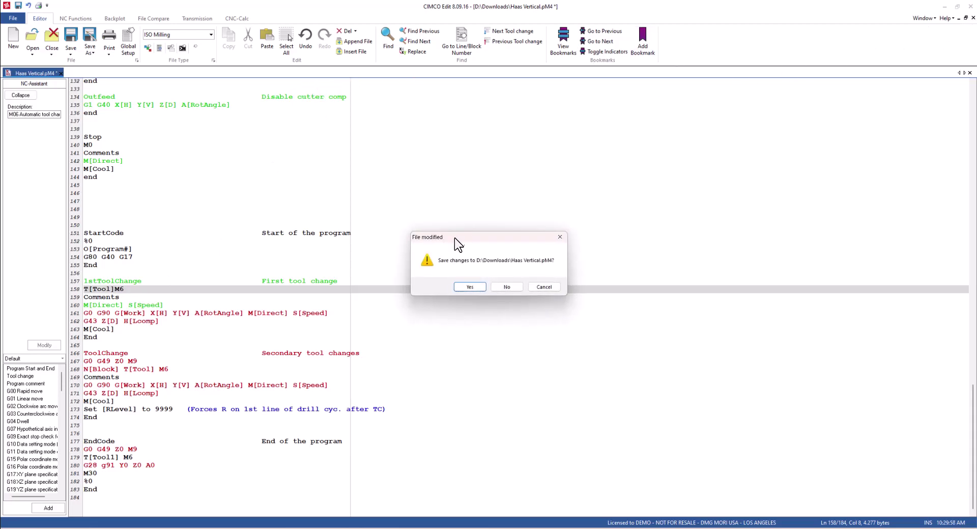
pyautogui.click(470, 287)
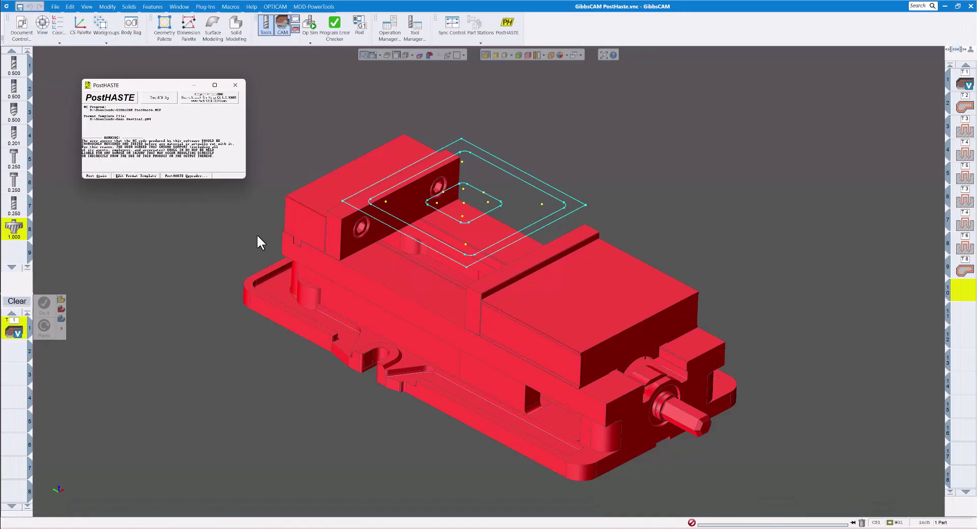
pyautogui.click(97, 175)
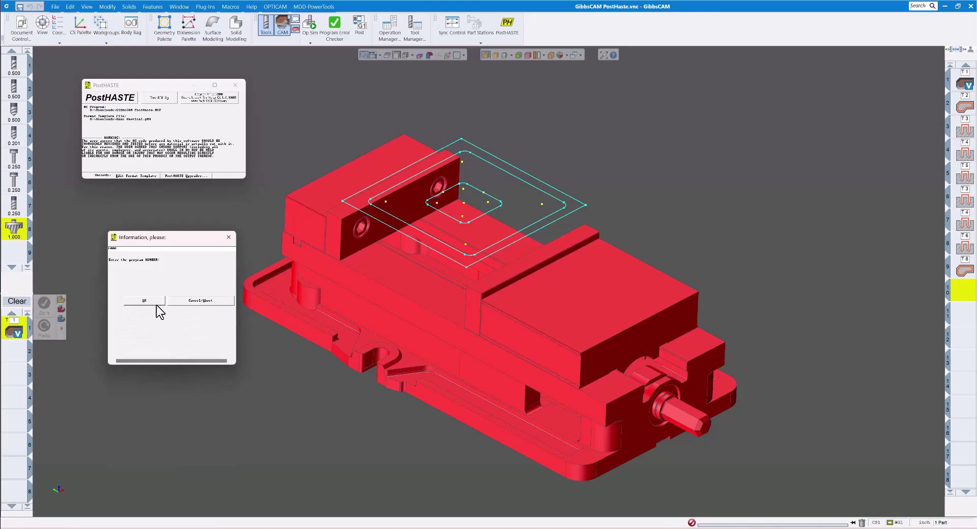
pyautogui.click(156, 301)
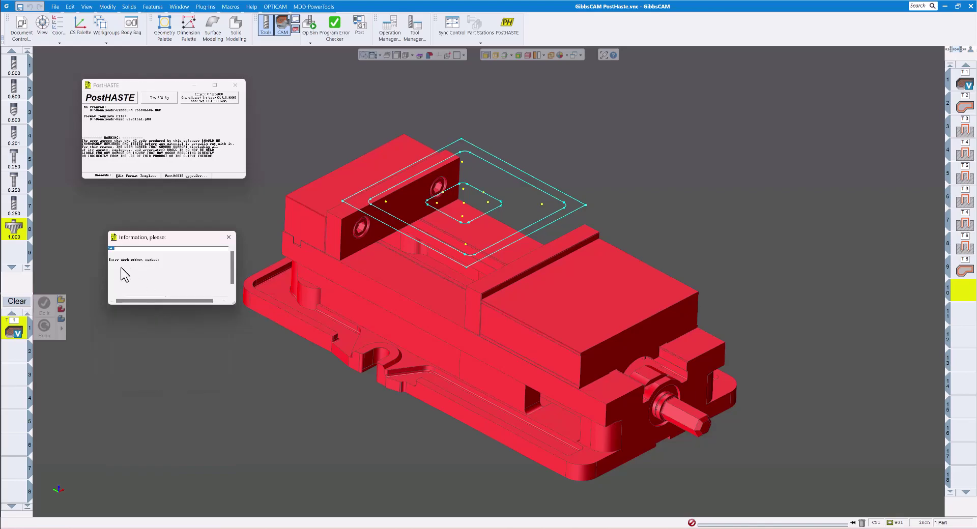
pyautogui.moveTo(172, 305); pyautogui.dragTo(171, 371)
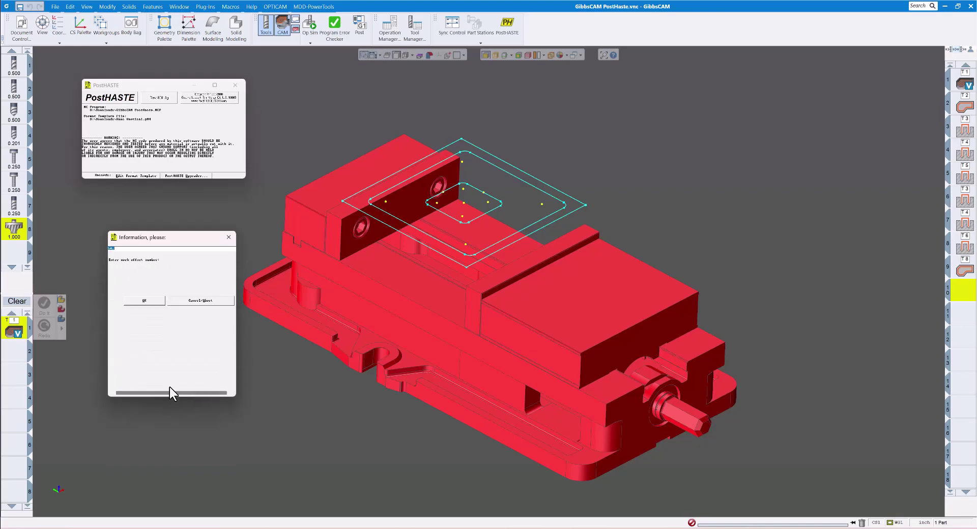
pyautogui.click(155, 302)
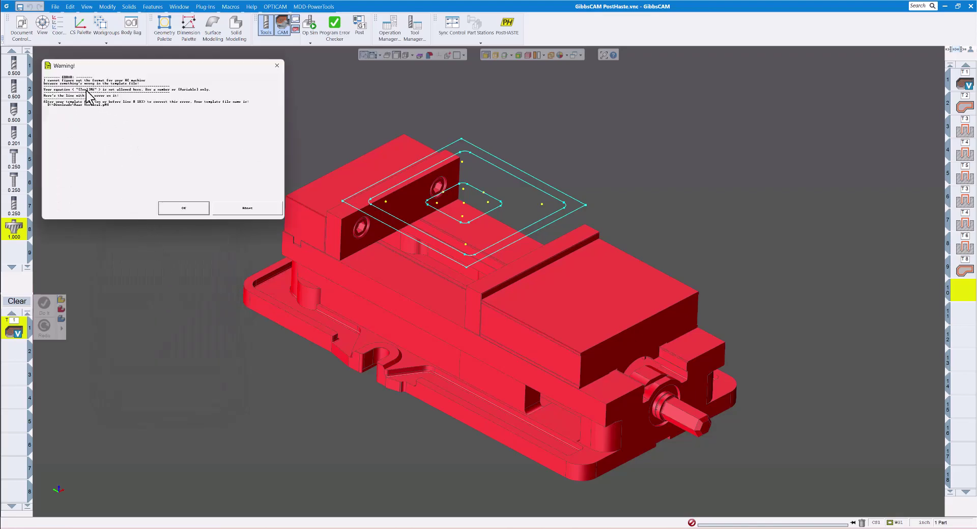
# Dismiss the T[Tool]M6 template error, then save the template corrected to T[Tool] M6.
pyautogui.click(183, 208)
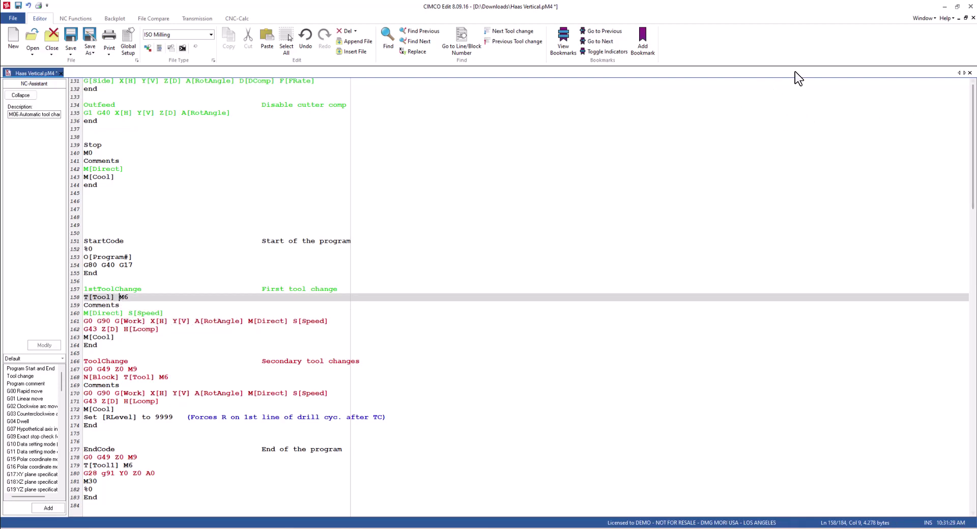
pyautogui.click(970, 6)
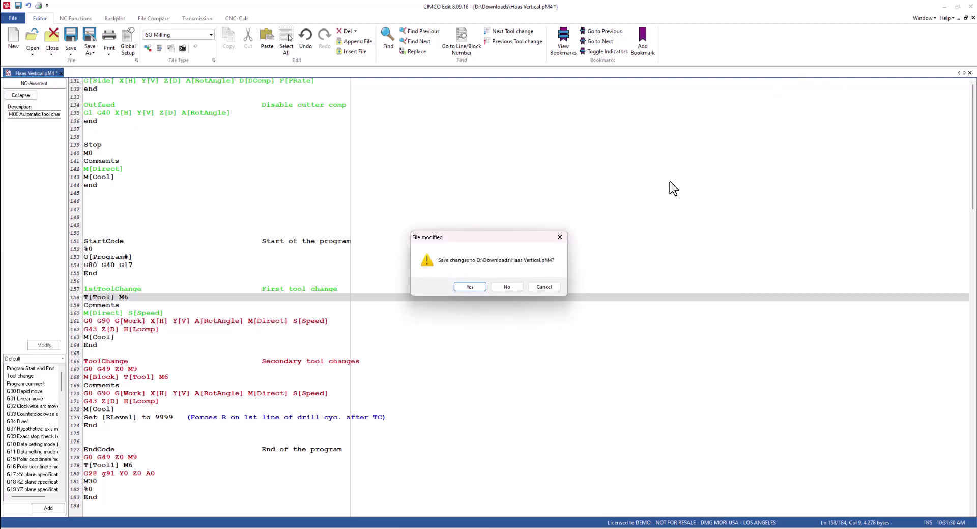
pyautogui.click(471, 287)
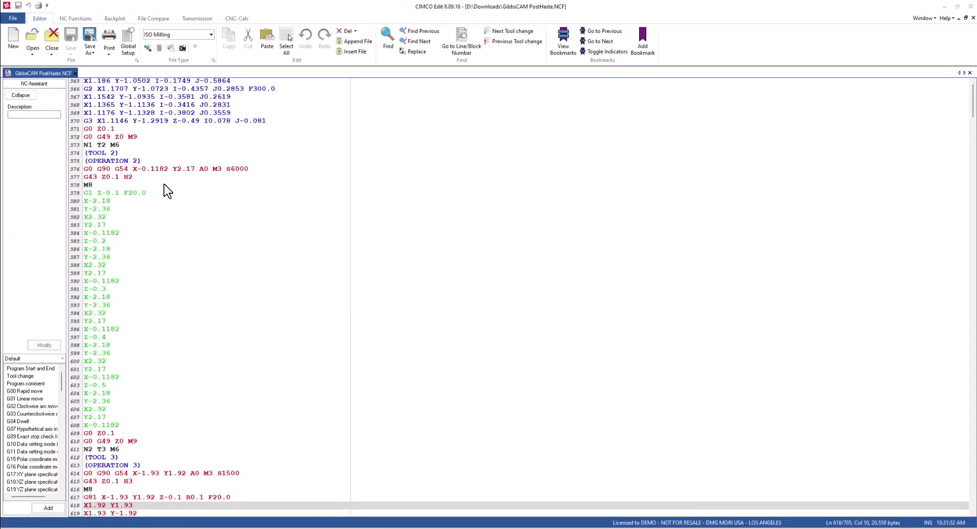
# Scroll the reposted NCF to confirm line 573 reads N1 T2 M6 on one line.
pyautogui.scroll(2, 164, 184)
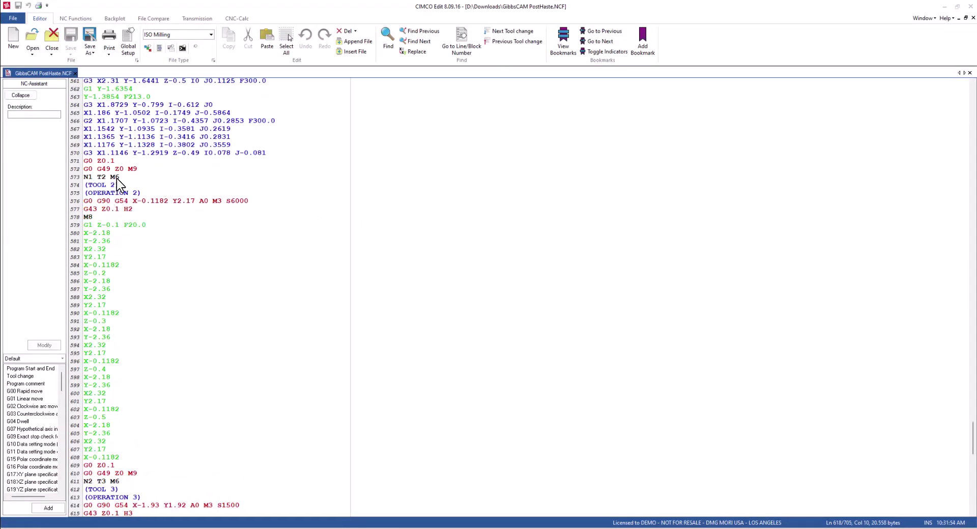
pyautogui.scroll(4, 145, 186)
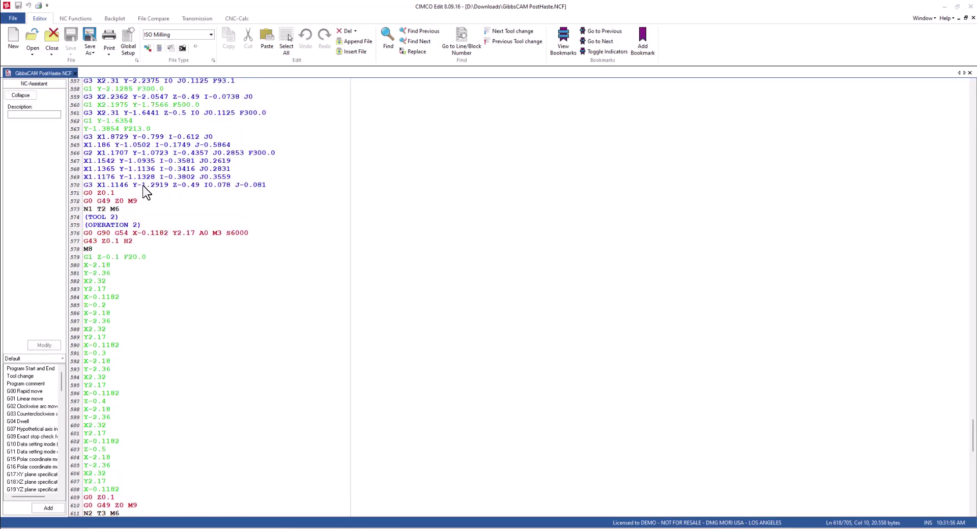
pyautogui.scroll(-3, 183, 223)
pyautogui.scroll(-6, 206, 245)
pyautogui.scroll(-20, 206, 246)
pyautogui.scroll(20, 207, 246)
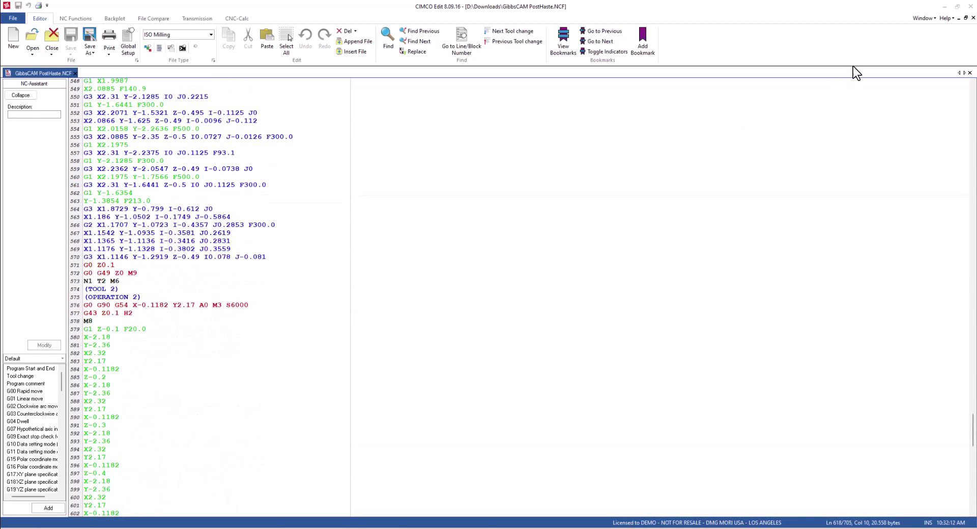
# Close the posted NC program and then the PostHASTE window.
pyautogui.click(971, 6)
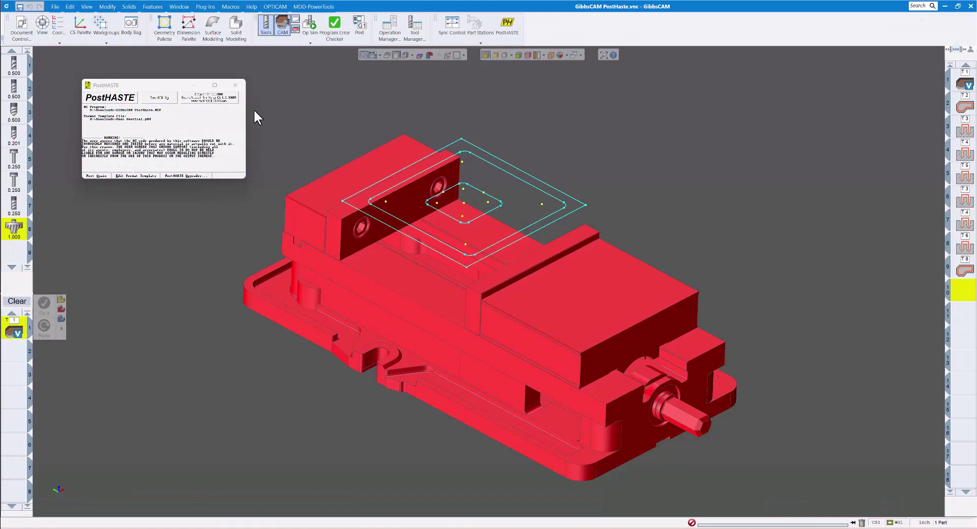
pyautogui.click(235, 90)
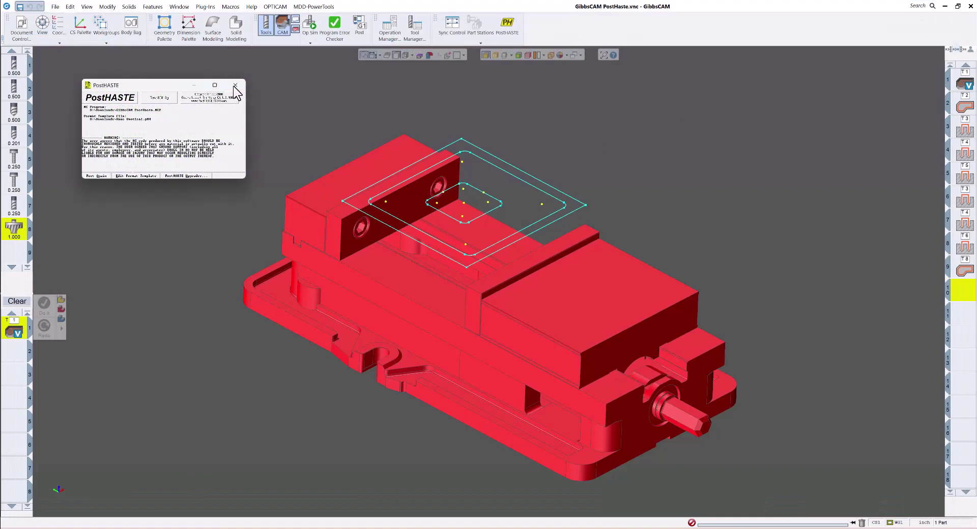
pyautogui.click(234, 89)
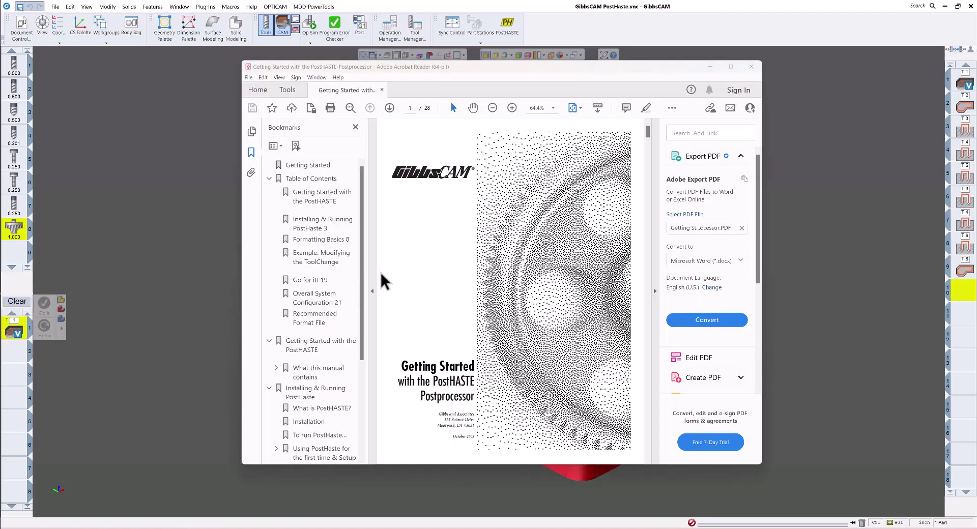
# Page through the Getting Started with the PostHASTE Postprocessor manual and back to its cover.
pyautogui.scroll(-3, 444, 253)
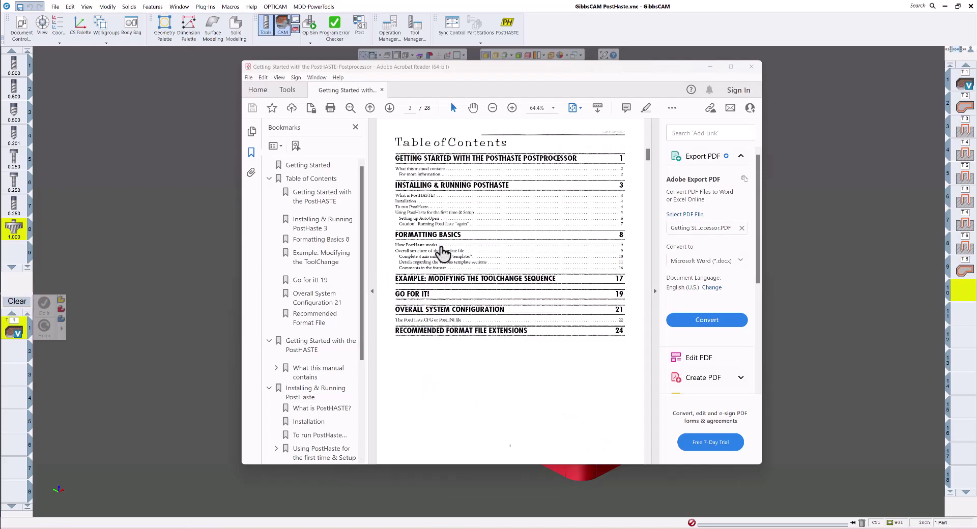
pyautogui.scroll(-3, 454, 267)
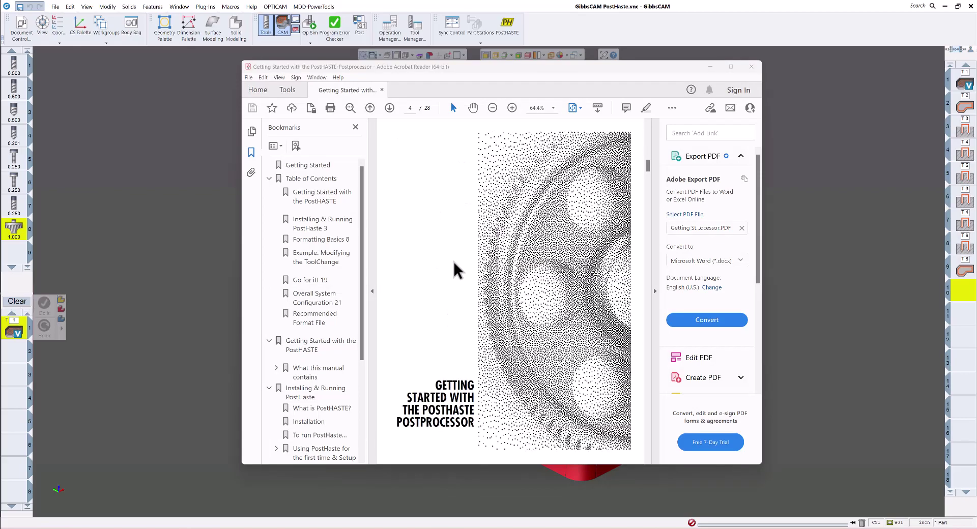
pyautogui.scroll(-9, 455, 269)
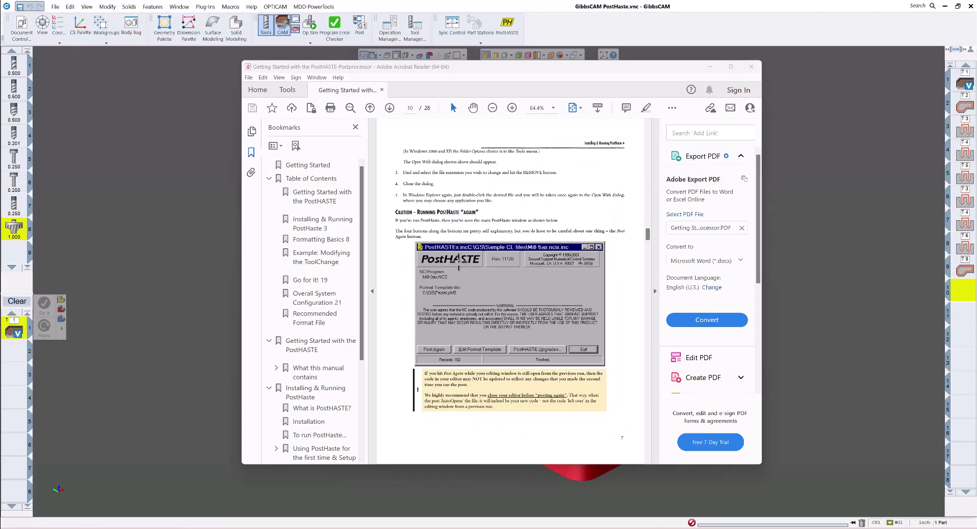
pyautogui.scroll(2, 461, 263)
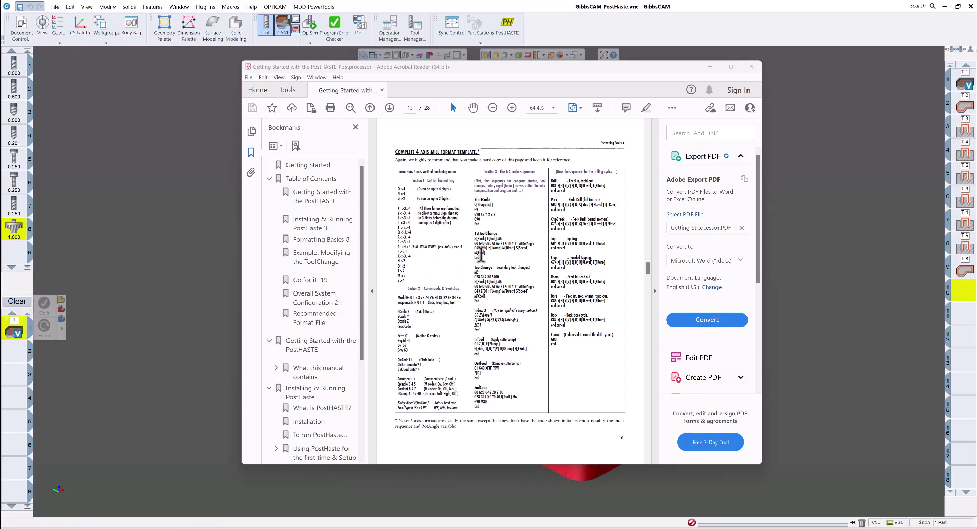
pyautogui.scroll(-2, 481, 256)
pyautogui.scroll(-6, 486, 261)
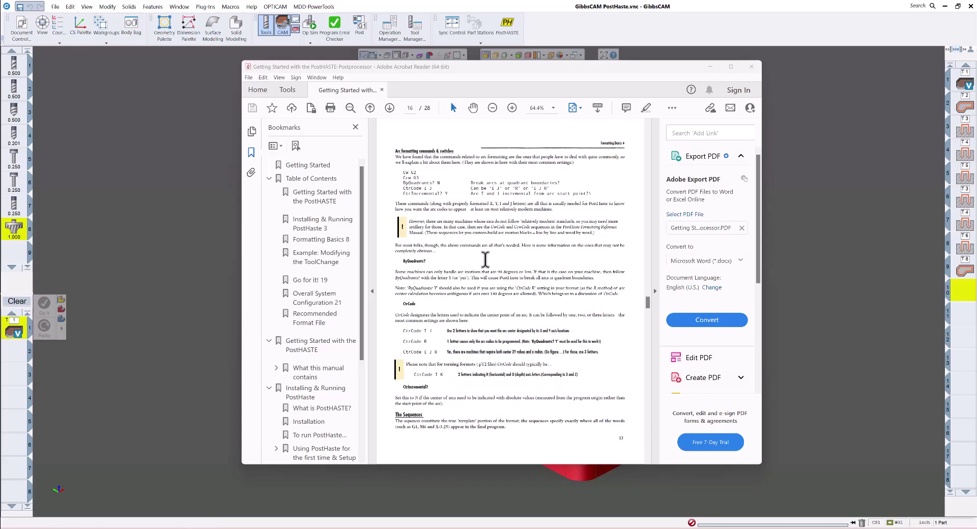
pyautogui.scroll(-7, 489, 266)
pyautogui.scroll(20, 487, 265)
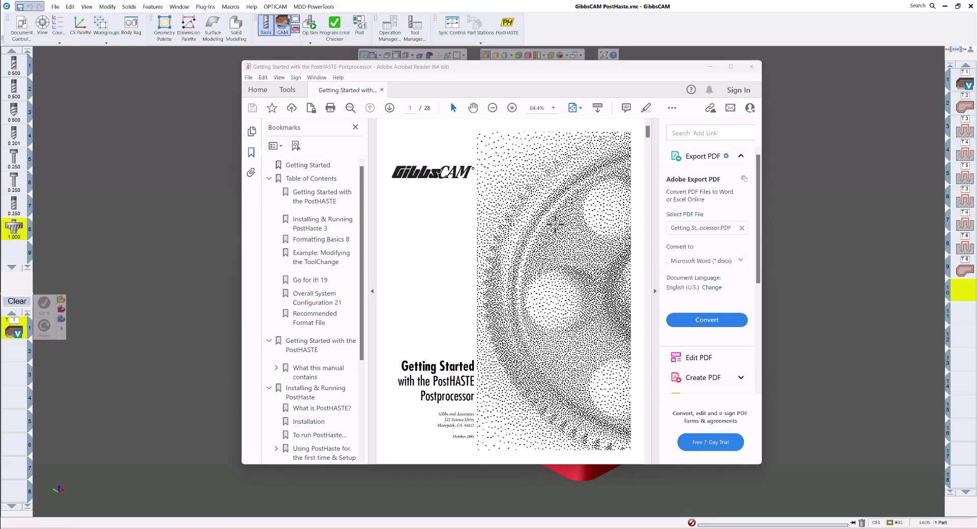
# Close the Getting Started manual and browse the postprocessor.com How it works page.
pyautogui.click(751, 67)
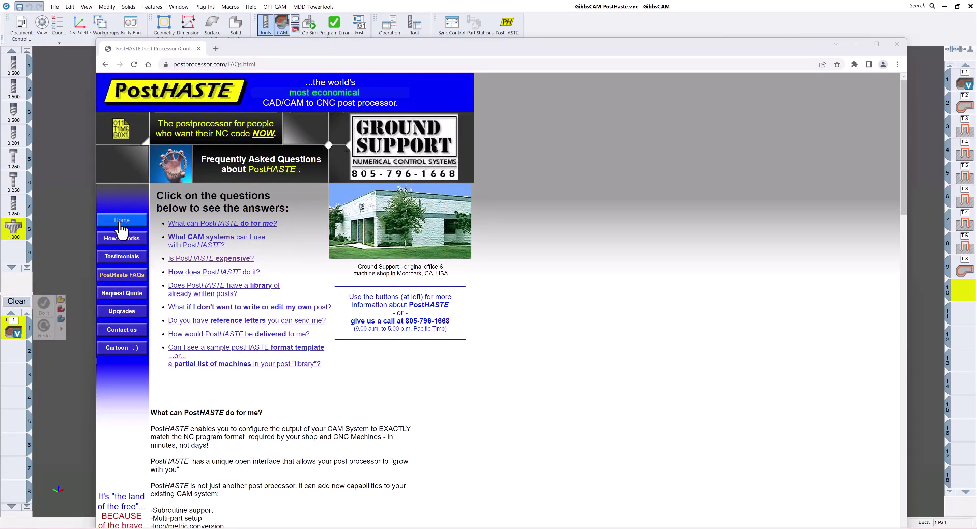
pyautogui.click(118, 240)
pyautogui.scroll(-3, 308, 351)
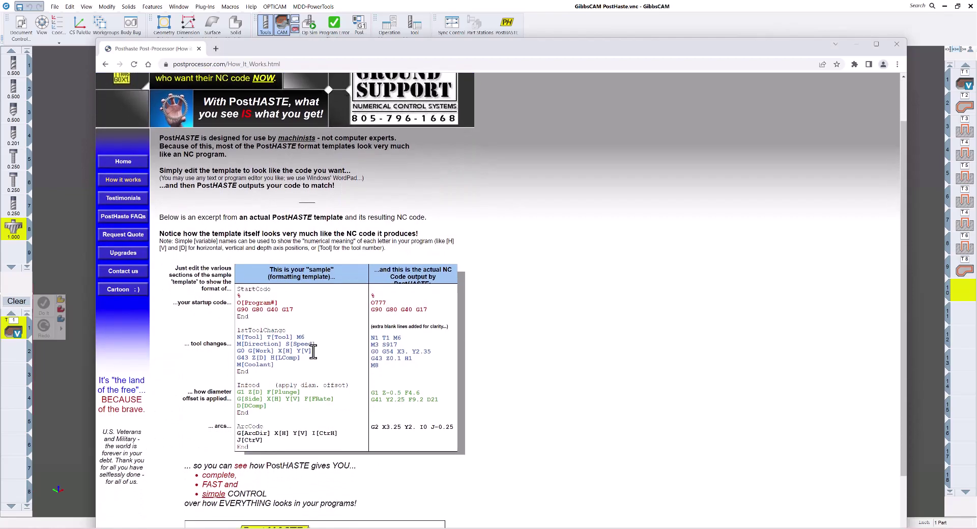
pyautogui.scroll(3, 314, 351)
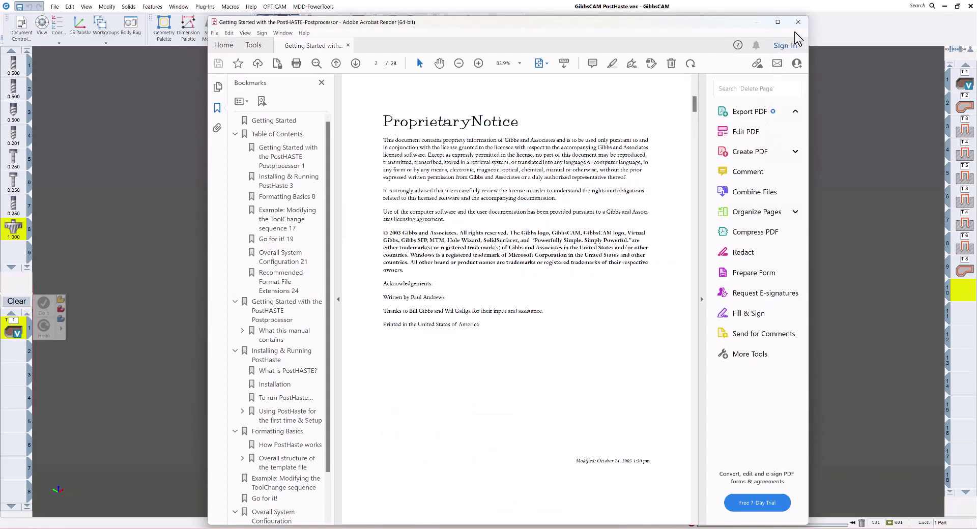
# Close the Getting Started manual, skim the Formatting Reference Manual, then close it too.
pyautogui.click(798, 23)
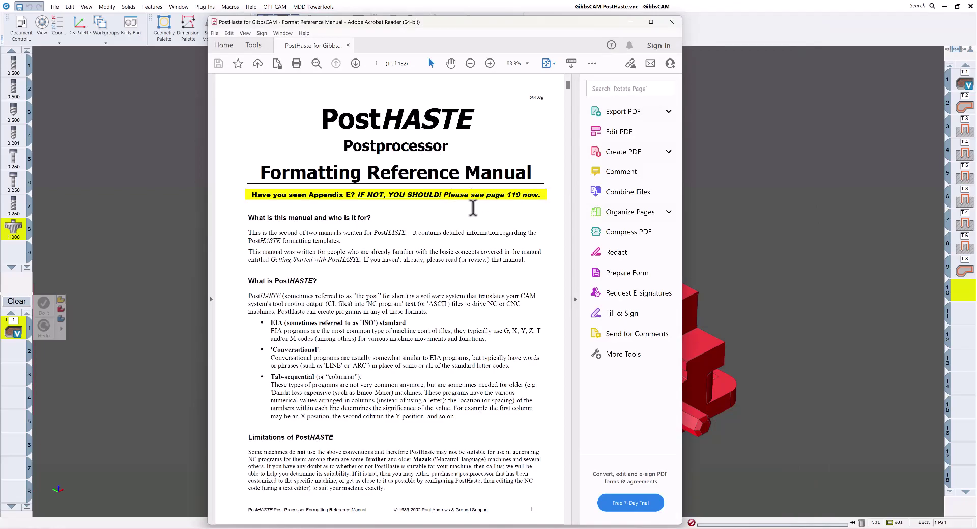
pyautogui.scroll(-20, 473, 208)
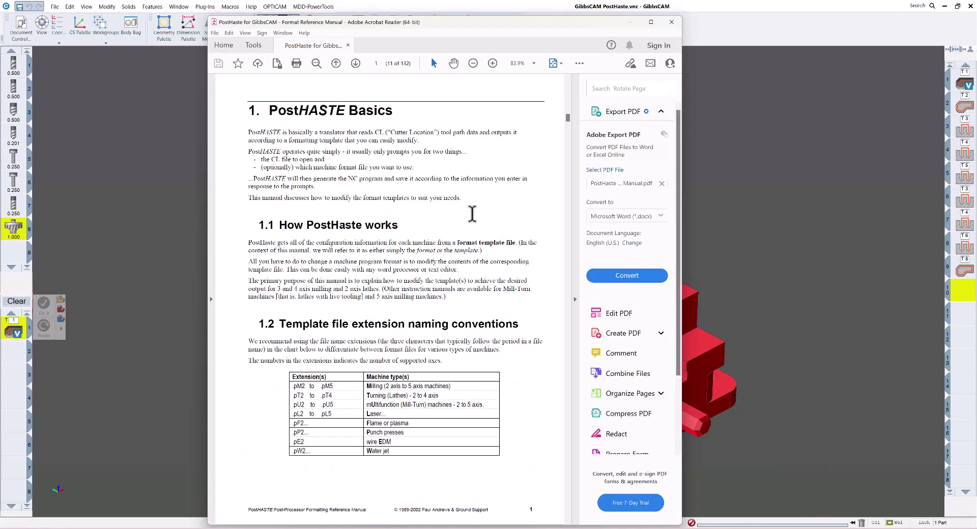
pyautogui.scroll(-10, 472, 214)
pyautogui.click(672, 22)
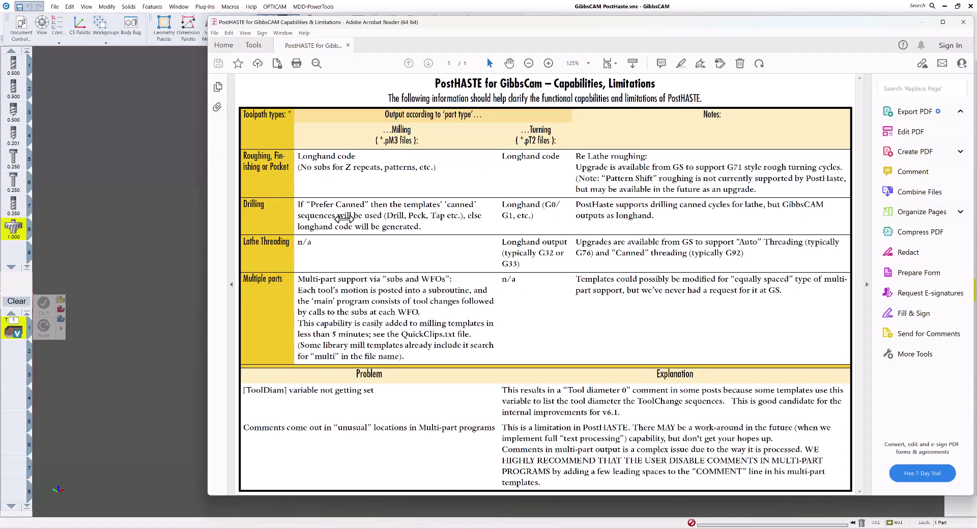
# Close the Acrobat window showing the PostHASTE for GibbsCam Capabilities, Limitations sheet.
pyautogui.click(964, 25)
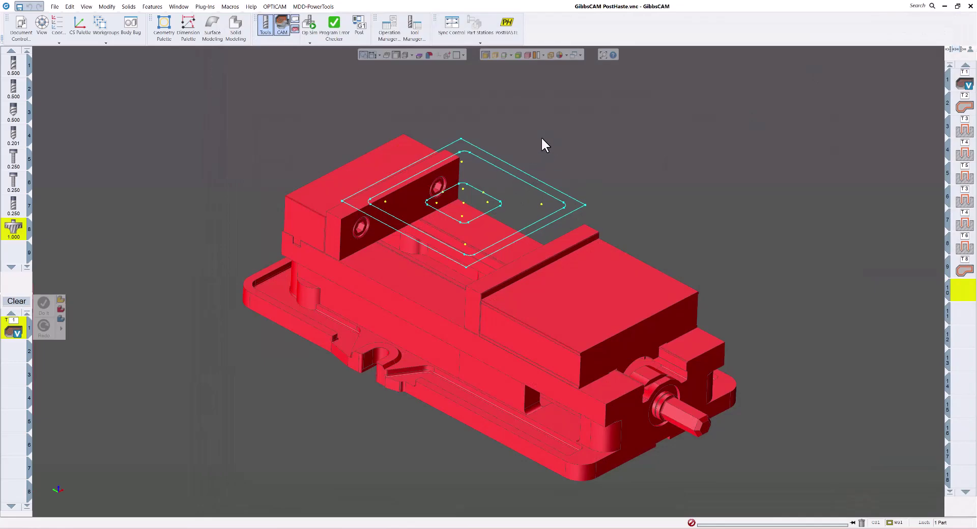